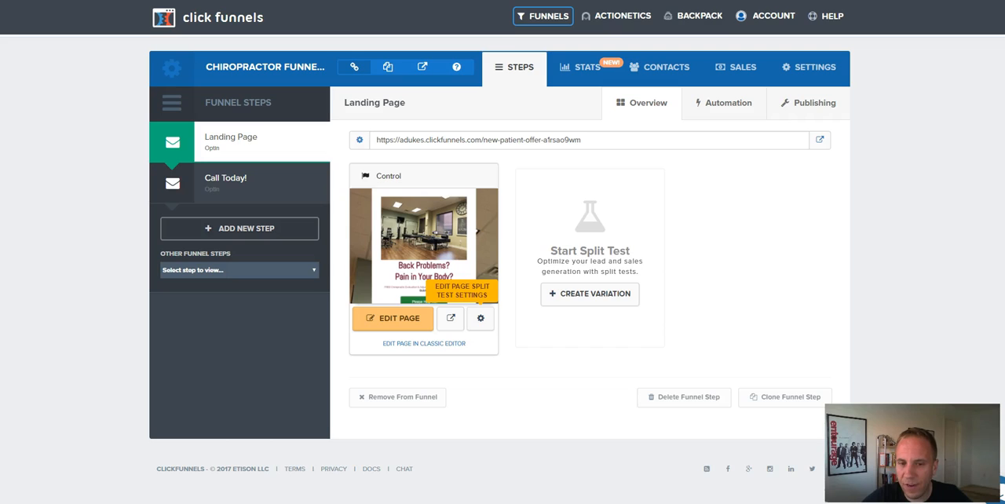
Open the Landing Page's control version for editing and bring up the page's background settings.
{"action": "left_click", "coordinate": [481, 318]}
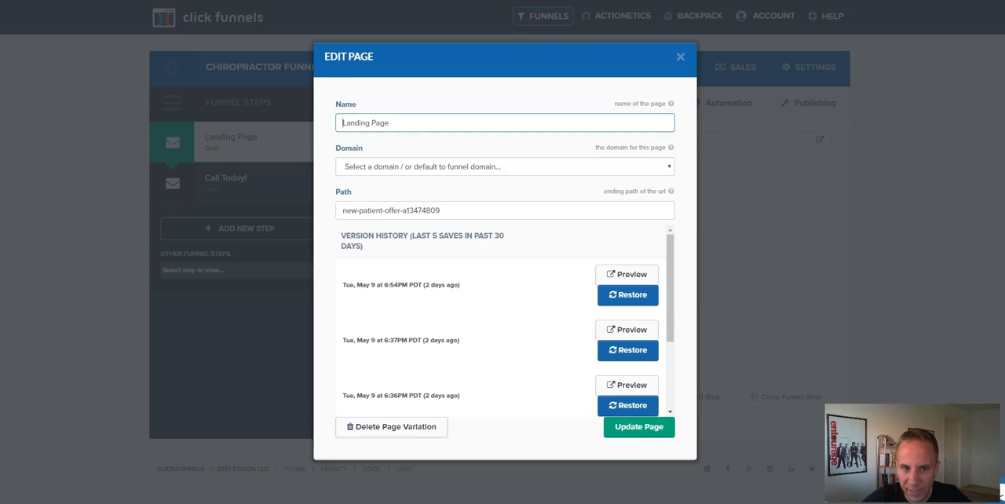
{"action": "left_click", "coordinate": [679, 57]}
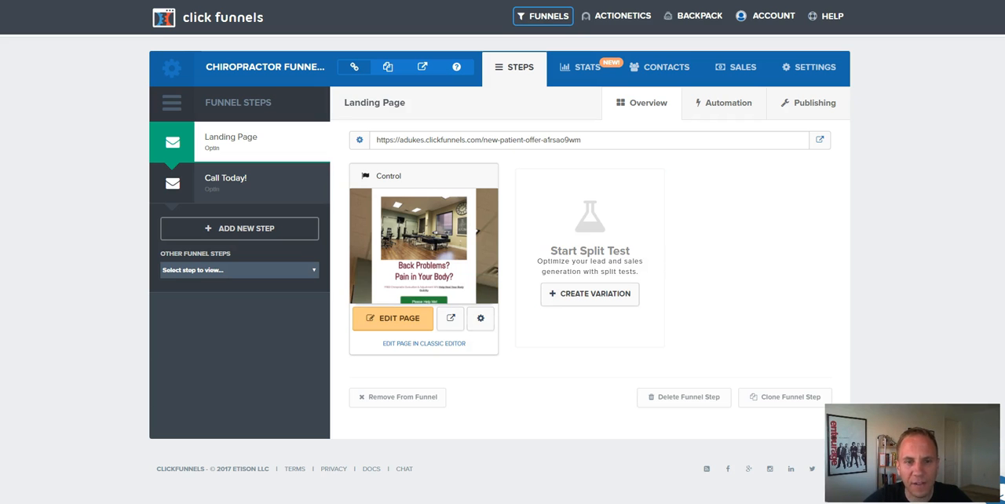
{"action": "left_click", "coordinate": [392, 318]}
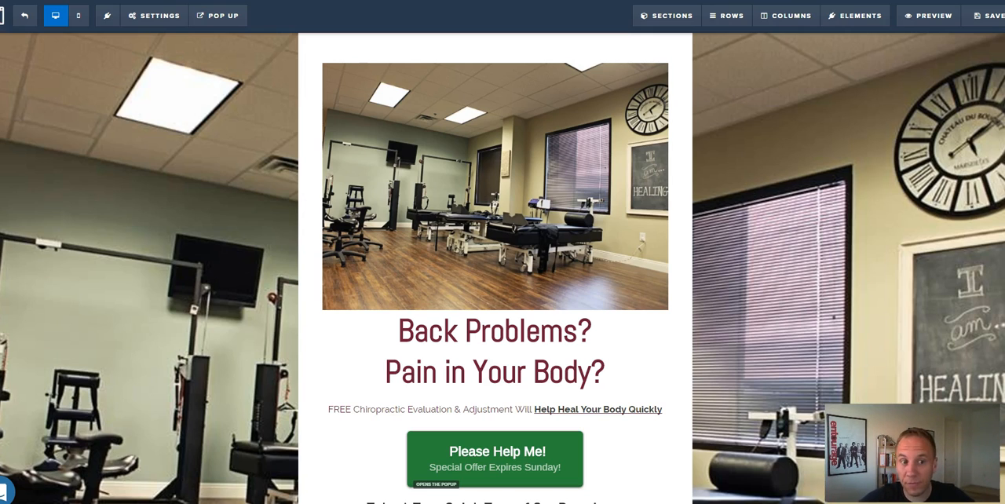
{"action": "mouse_move", "coordinate": [155, 16]}
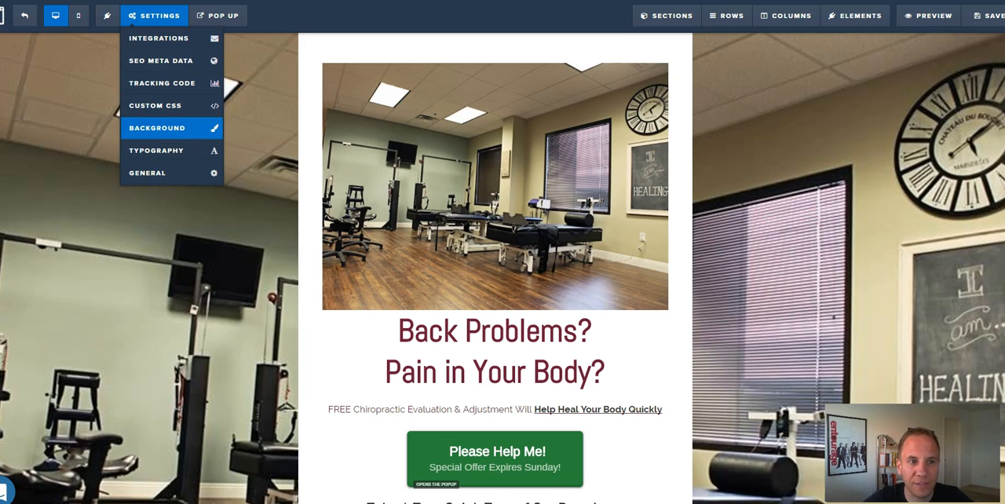
{"action": "left_click", "coordinate": [156, 128]}
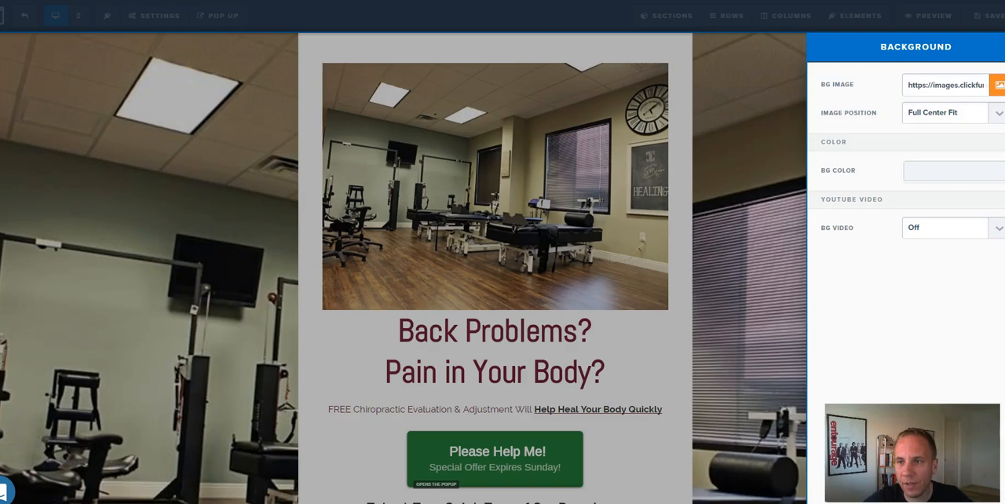
Replace the page's background image with the library photo of the lit house against a dark blue sky.
{"action": "left_click", "coordinate": [996, 85]}
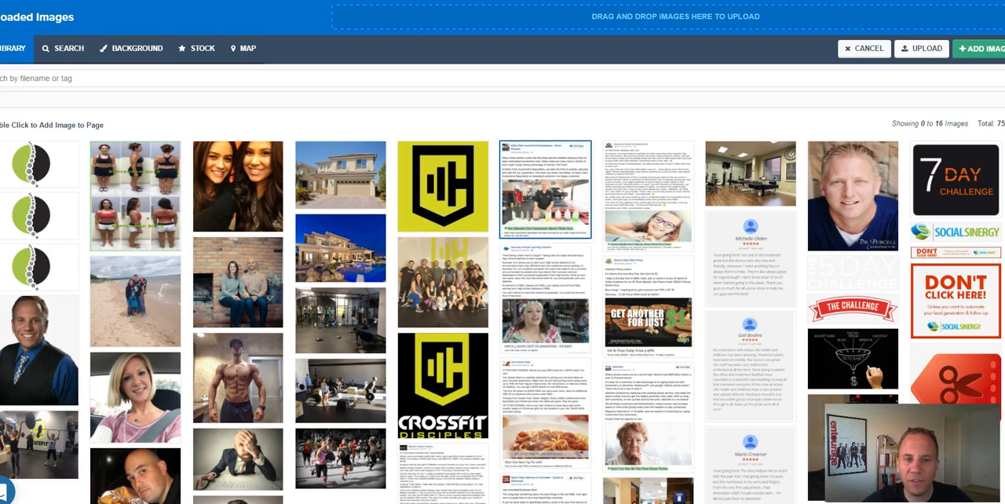
{"action": "left_click", "coordinate": [344, 246]}
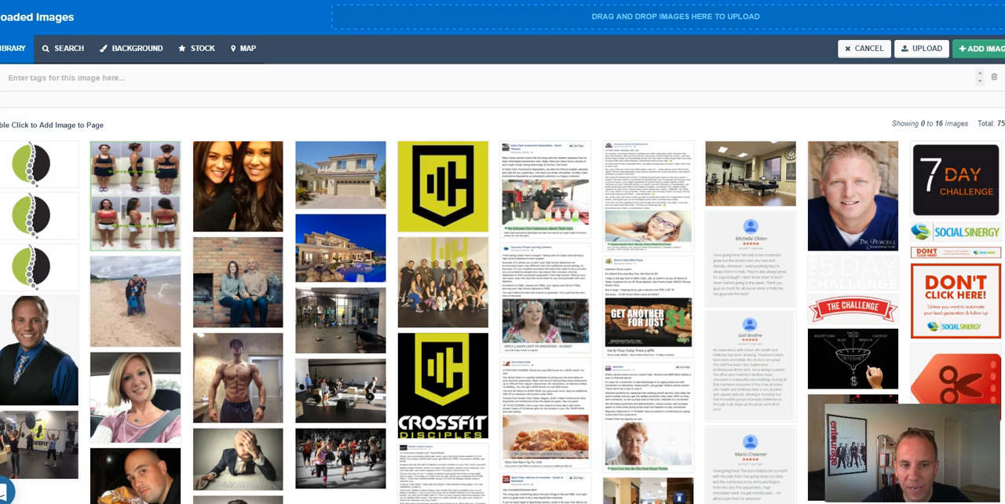
{"action": "left_click", "coordinate": [981, 48]}
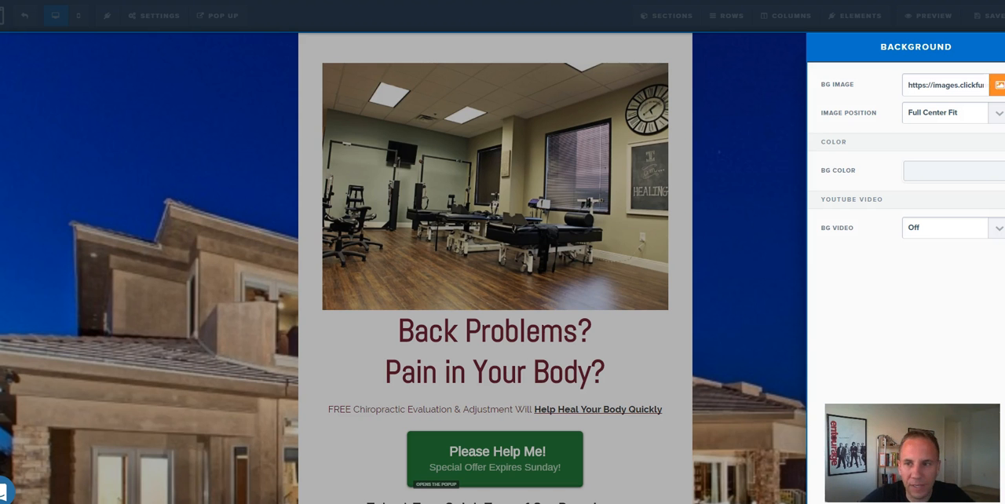
Change the page's background image back to the clinic treatment room photo from the image library.
{"action": "left_click", "coordinate": [997, 85]}
{"action": "left_click", "coordinate": [750, 174]}
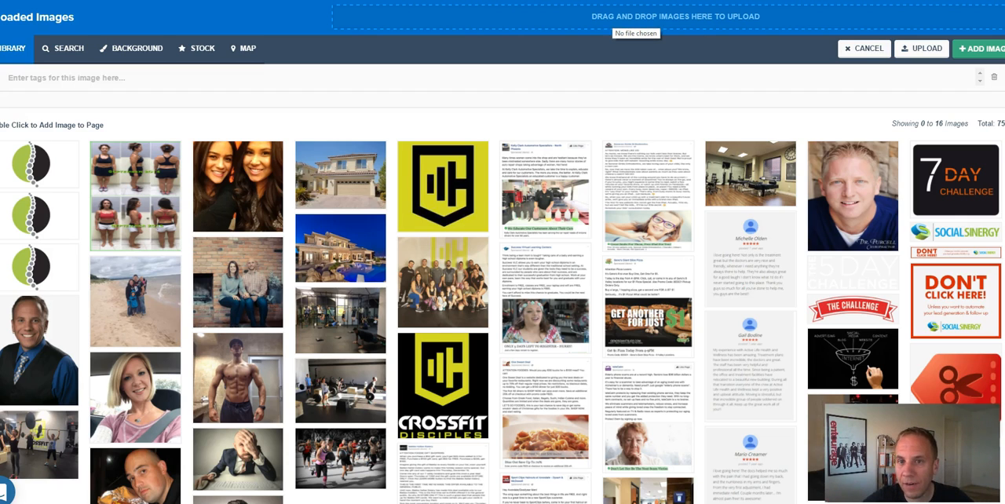
{"action": "left_click", "coordinate": [611, 18]}
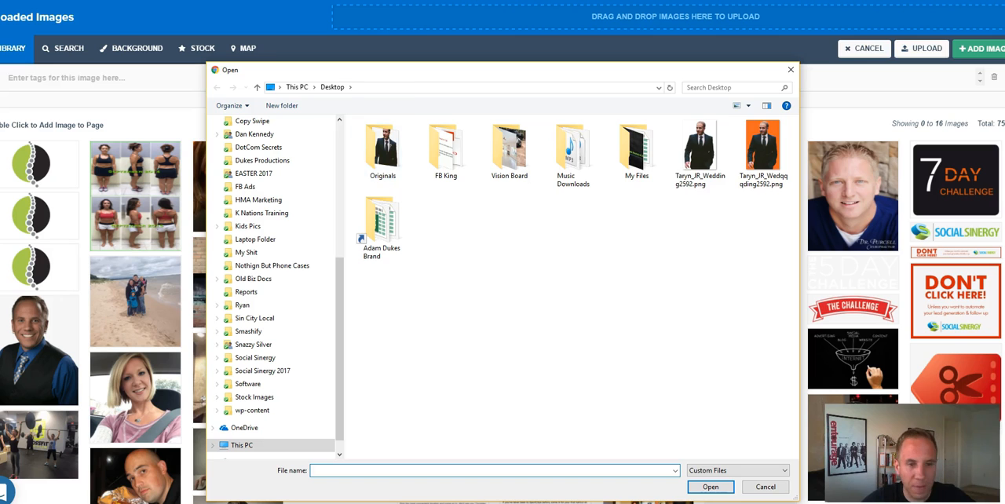
{"action": "left_click", "coordinate": [790, 70]}
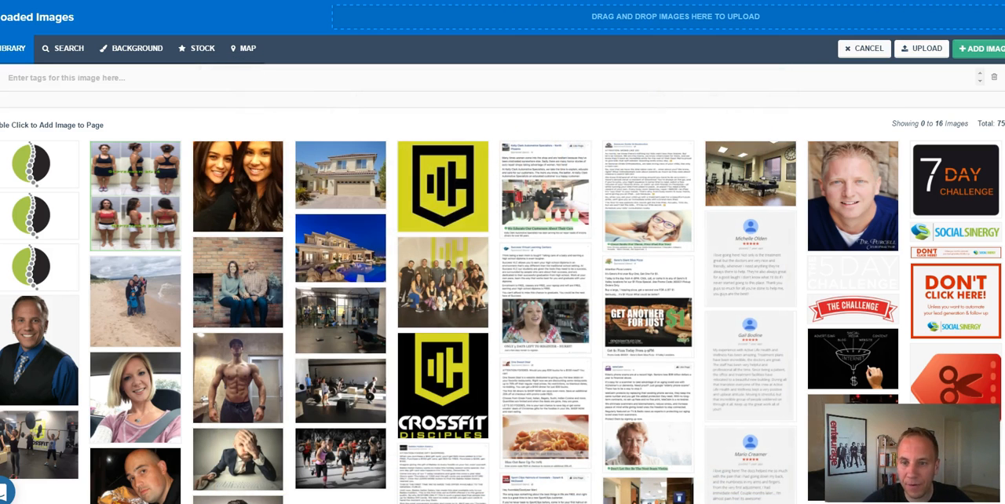
{"action": "left_click", "coordinate": [979, 48]}
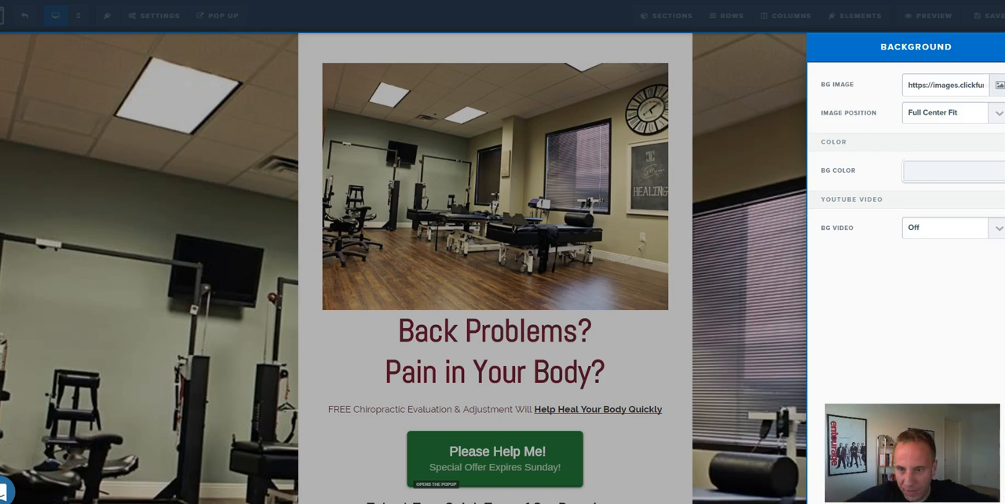
Remove the page's background image and set the background color to dark grey #2d2d2d.
{"action": "triple_click", "coordinate": [945, 84]}
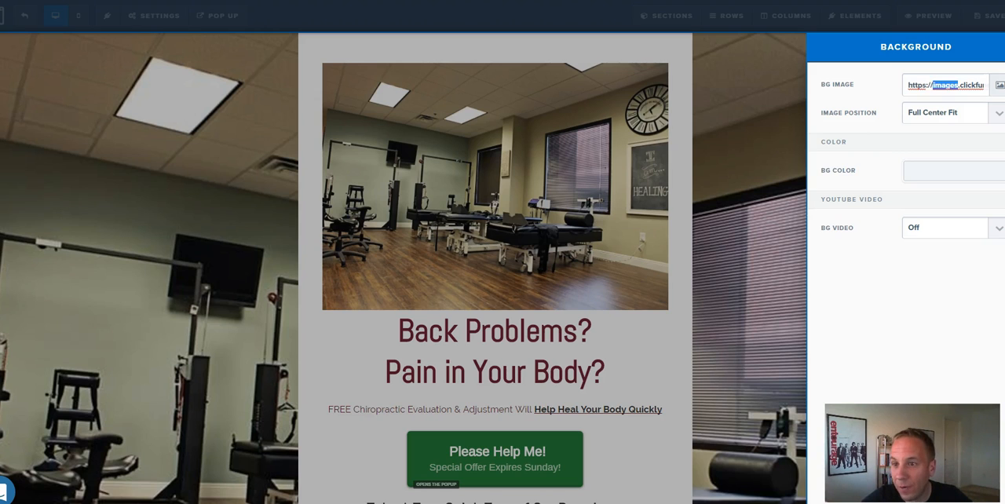
{"action": "key", "text": "BackSpace"}
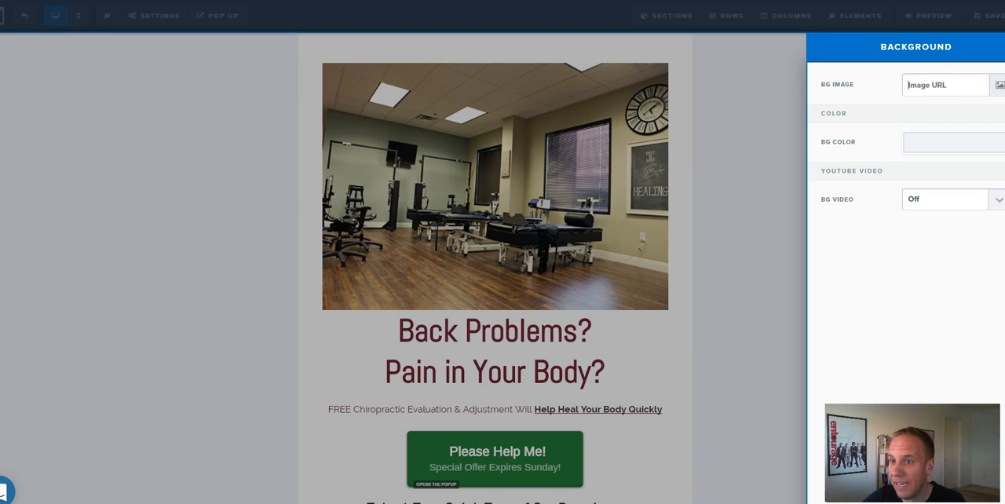
{"action": "left_click", "coordinate": [953, 143]}
{"action": "left_click", "coordinate": [865, 196]}
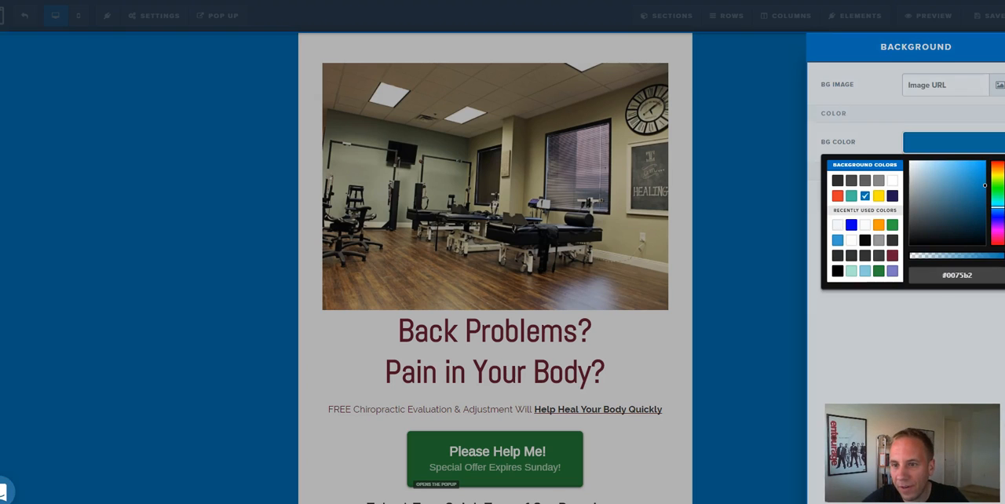
{"action": "left_click", "coordinate": [879, 196]}
{"action": "left_click", "coordinate": [878, 180]}
{"action": "left_click", "coordinate": [837, 180]}
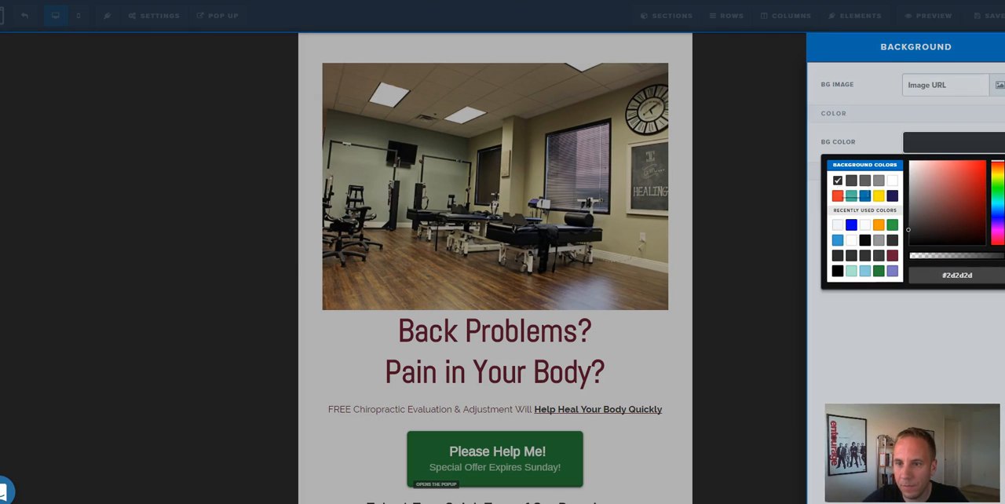
{"action": "left_click", "coordinate": [838, 196]}
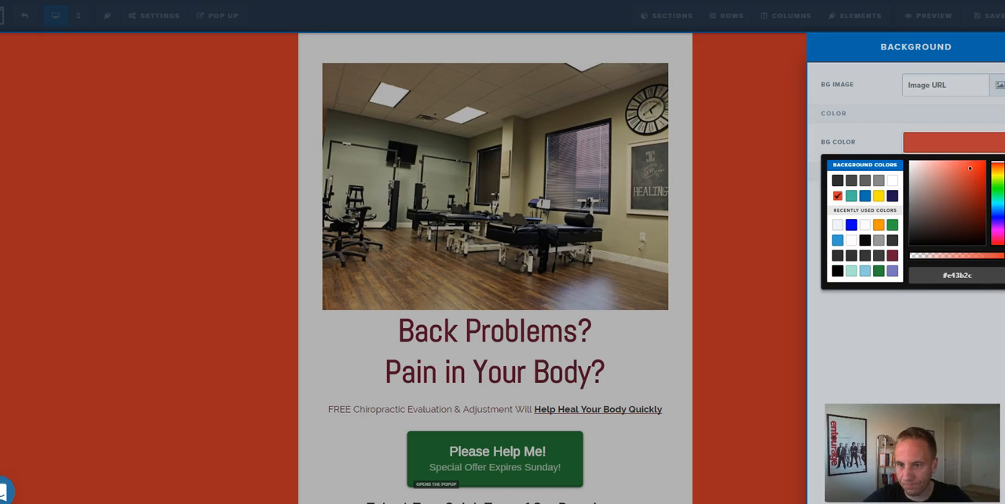
{"action": "left_click", "coordinate": [837, 180]}
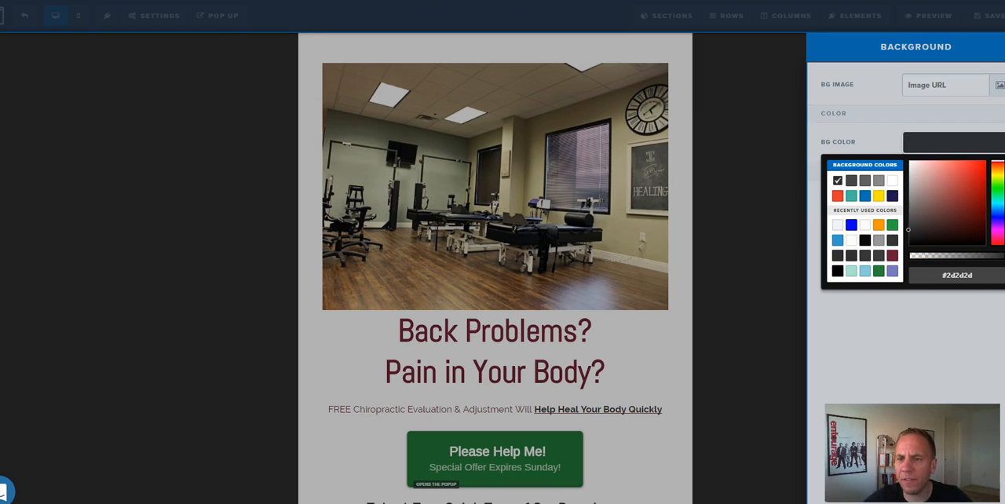
{"action": "left_click", "coordinate": [884, 334]}
{"action": "left_click", "coordinate": [944, 85]}
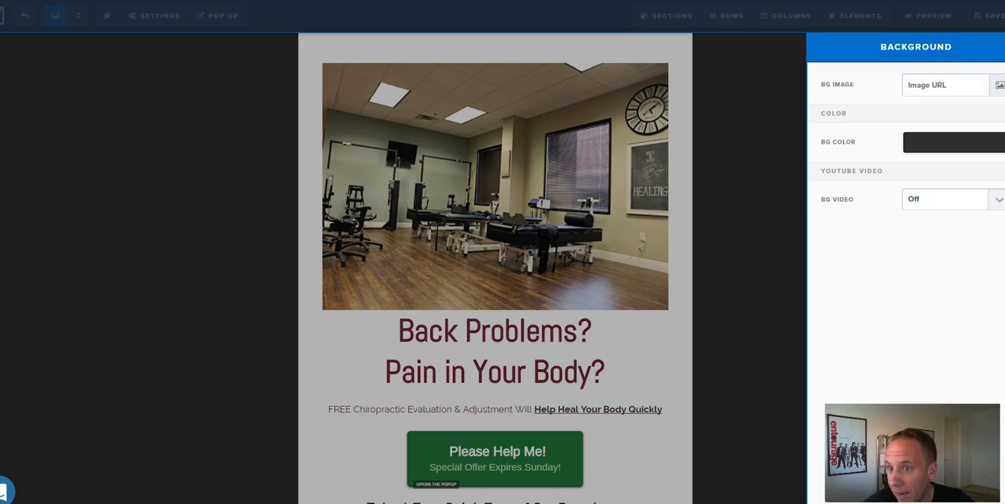
{"action": "left_click", "coordinate": [735, 181]}
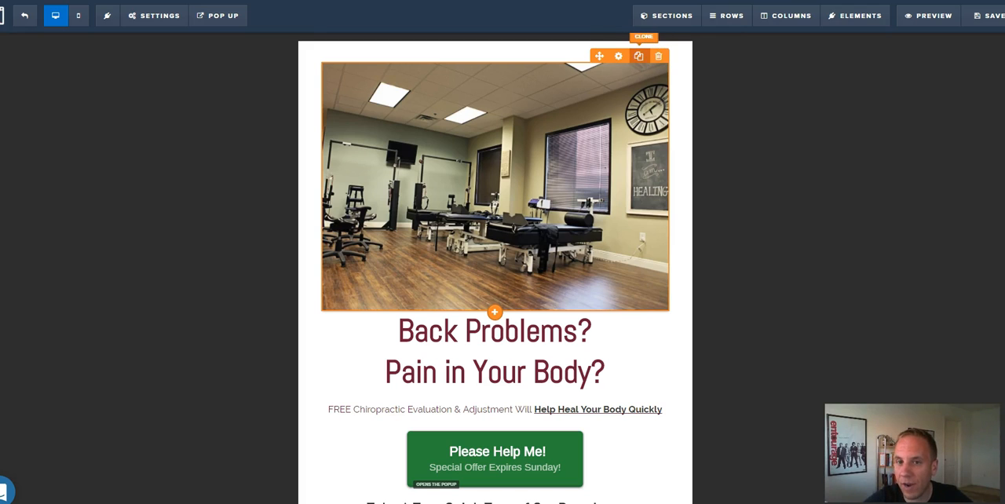
Delete the clinic photo above the headline and place a new image element in the same spot.
{"action": "left_click", "coordinate": [658, 56]}
{"action": "left_click", "coordinate": [540, 36]}
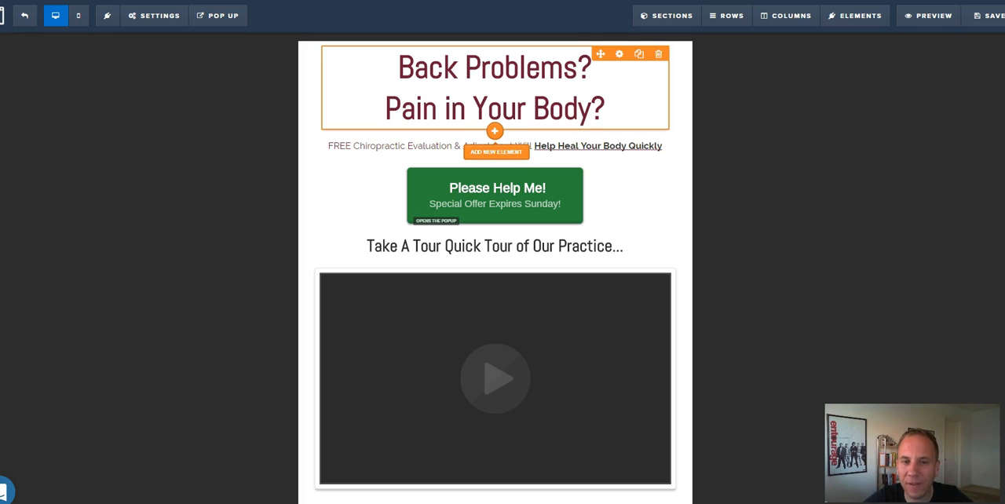
{"action": "left_click", "coordinate": [495, 131]}
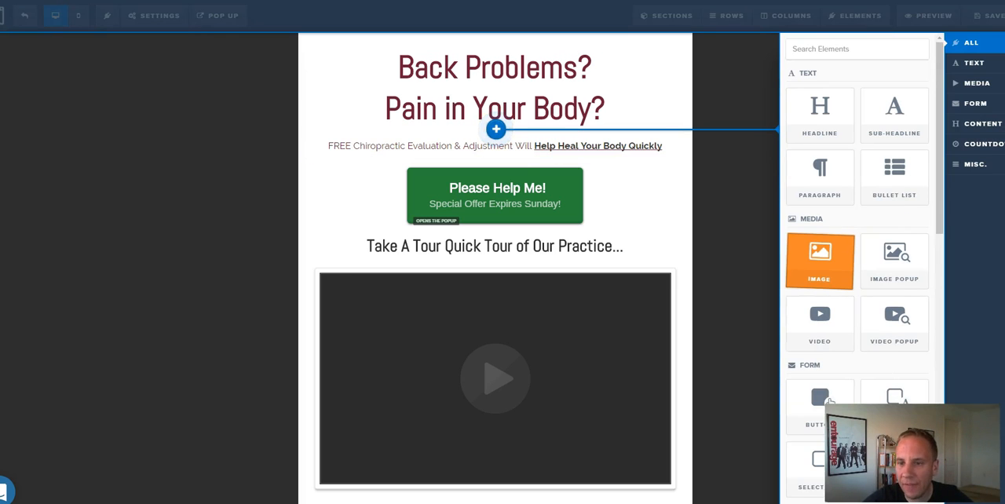
{"action": "left_click", "coordinate": [819, 261]}
{"action": "left_click_drag", "start_coordinate": [599, 138], "coordinate": [596, 66]}
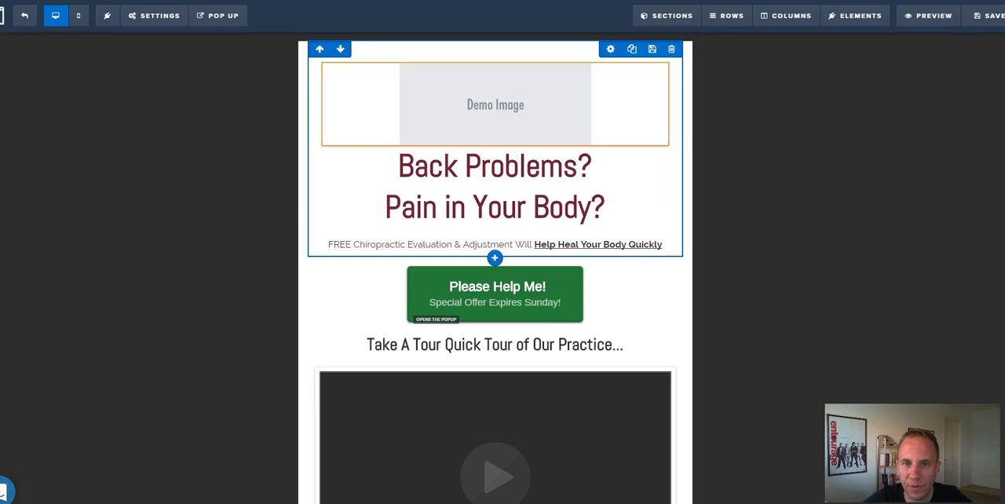
Assign the clinic treatment room photo from the image library to the demo image element above the headline.
{"action": "left_click", "coordinate": [618, 55]}
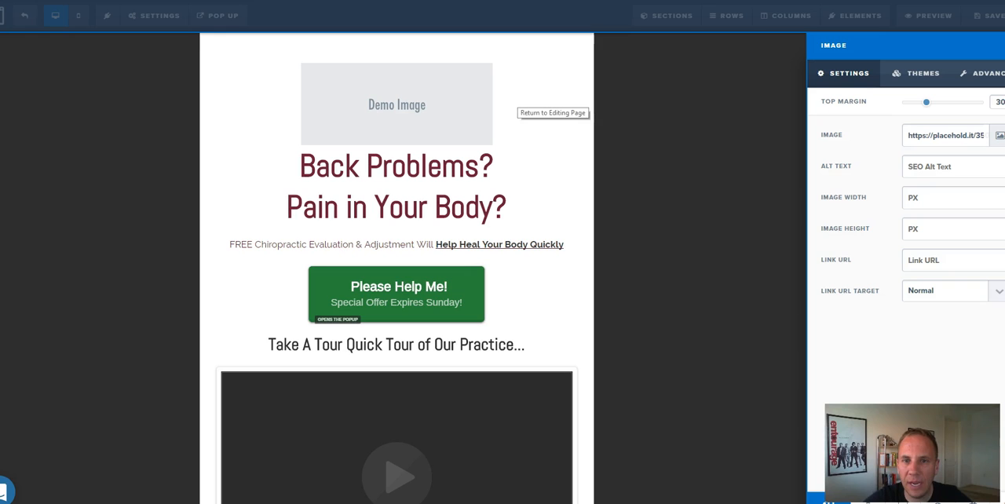
{"action": "left_click", "coordinate": [514, 108]}
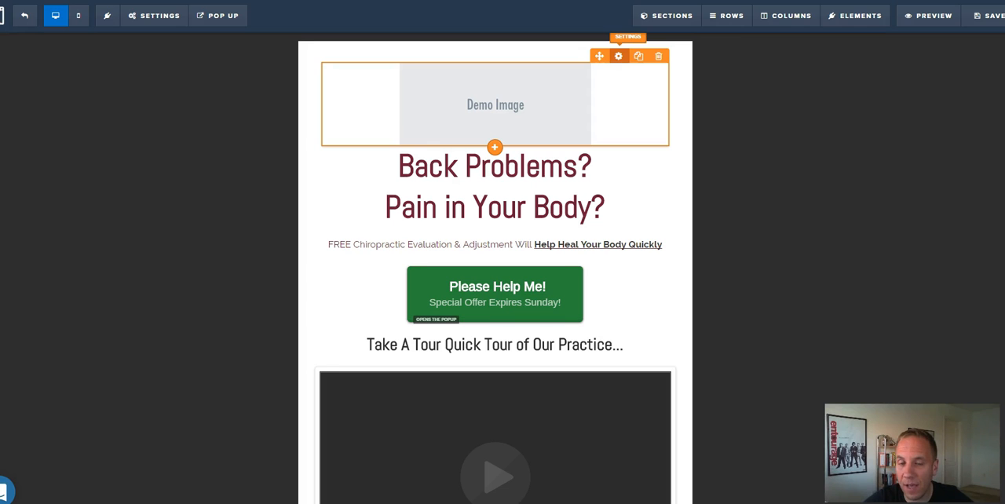
{"action": "left_click", "coordinate": [617, 56]}
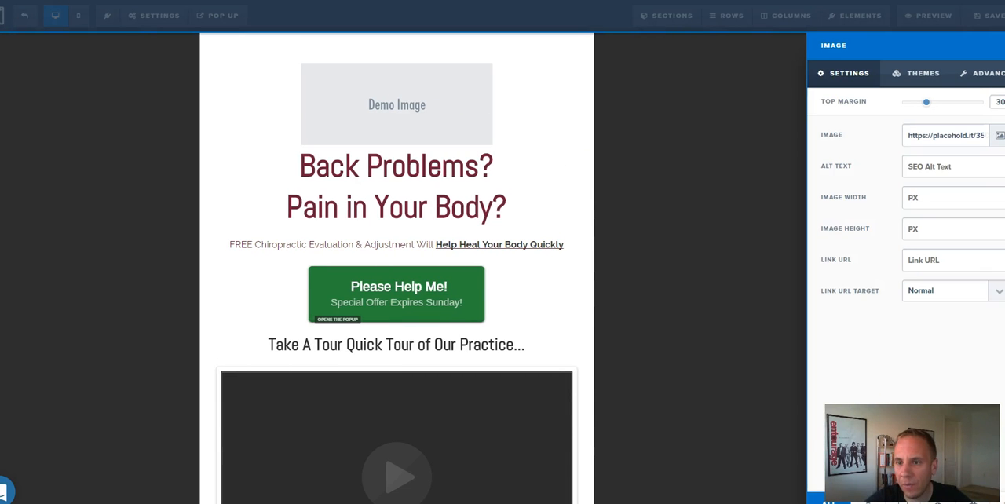
{"action": "left_click", "coordinate": [998, 135]}
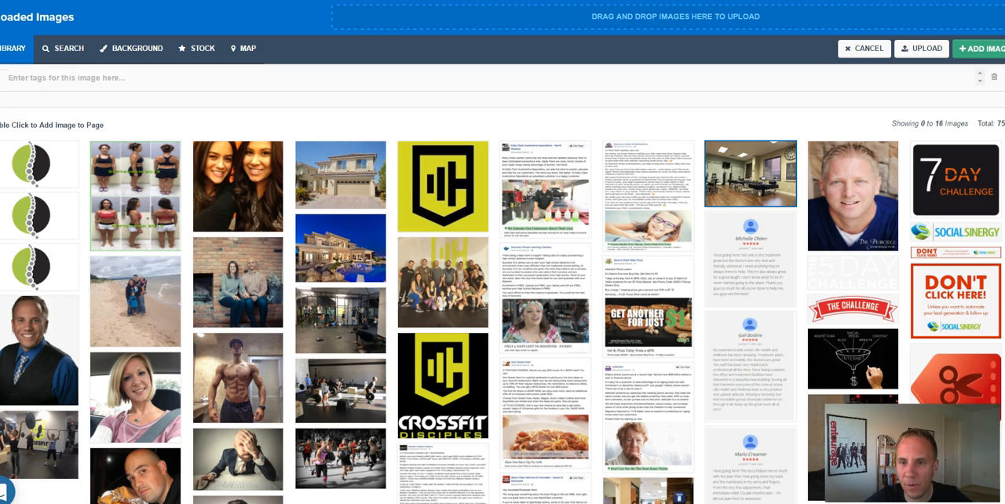
{"action": "left_click", "coordinate": [979, 48]}
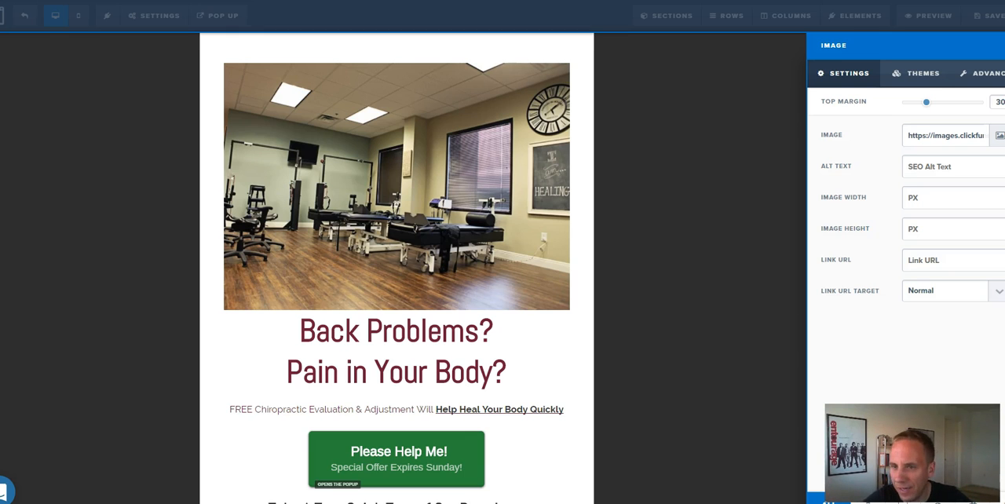
{"action": "key", "text": "Escape"}
Change the first line of the headline to "Are You Having Back Problems?".
{"action": "scroll", "coordinate": [494, 267], "scroll_direction": "down", "scroll_amount": 1}
{"action": "left_click", "coordinate": [495, 297]}
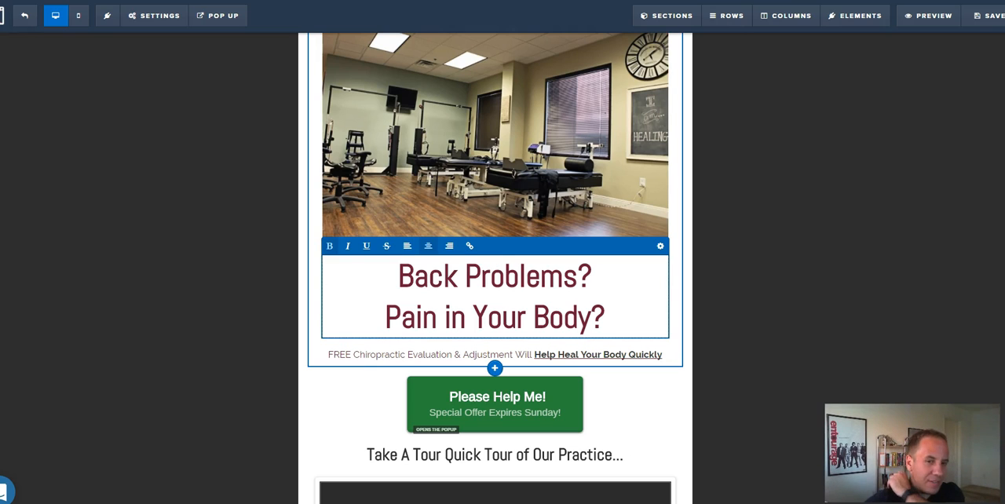
{"action": "type", "text": "Are Yo"}
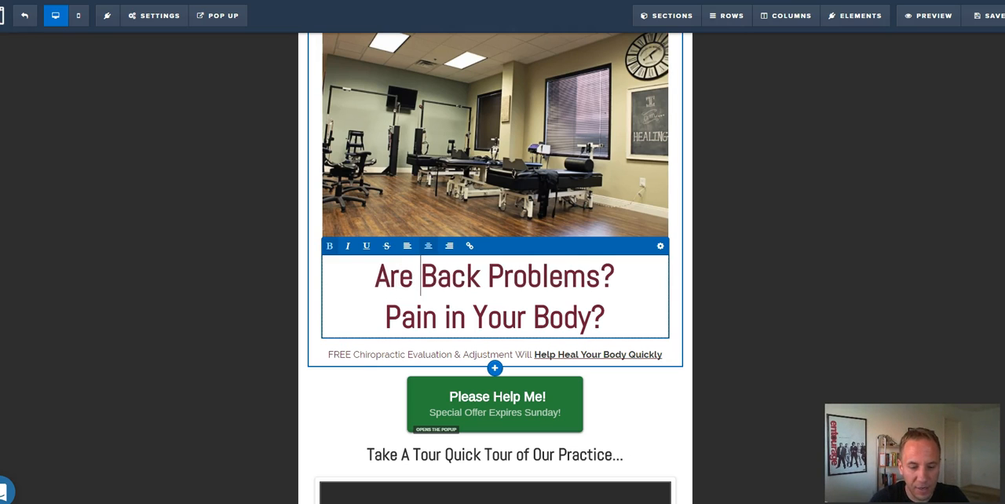
{"action": "type", "text": "u Having"}
{"action": "key", "text": "Delete"}
{"action": "type", "text": "B"}
Remove the second line, "Pain in Your Body?", from the headline.
{"action": "key", "text": "Down"}
{"action": "key", "text": "Down"}
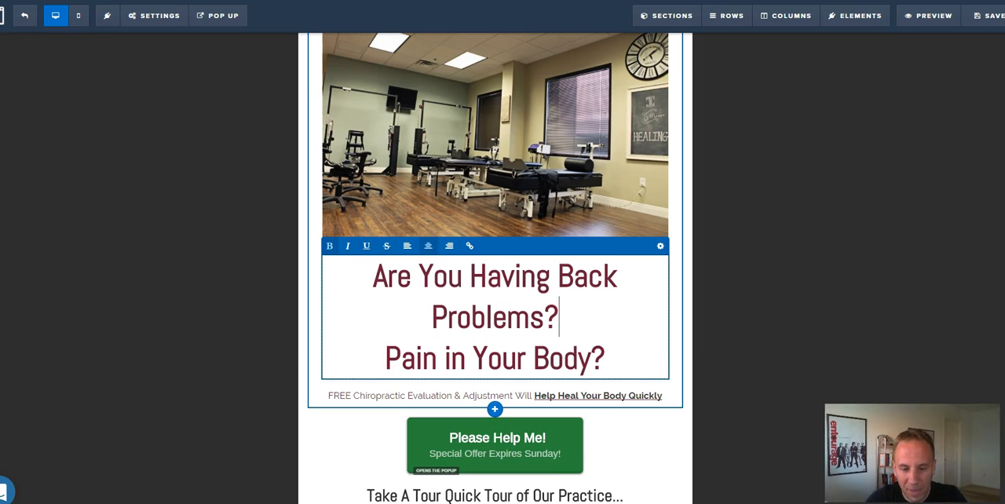
{"action": "key", "text": "Delete"}
{"action": "key", "text": "Delete"}
{"action": "key", "text": "shift+Left"}
{"action": "key", "text": "shift+Left"}
{"action": "key", "text": "shift+Left"}
{"action": "key", "text": "shift+Left"}
{"action": "key", "text": "shift+Left"}
{"action": "key", "text": "shift+Left"}
{"action": "key", "text": "shift+Left"}
{"action": "key", "text": "shift+Left"}
{"action": "key", "text": "shift+Left"}
{"action": "key", "text": "shift+Left"}
{"action": "key", "text": "shift+Left"}
{"action": "key", "text": "shift+Left"}
{"action": "key", "text": "shift+Left"}
{"action": "key", "text": "shift+Left"}
{"action": "key", "text": "shift+Left"}
{"action": "key", "text": "shift+Left"}
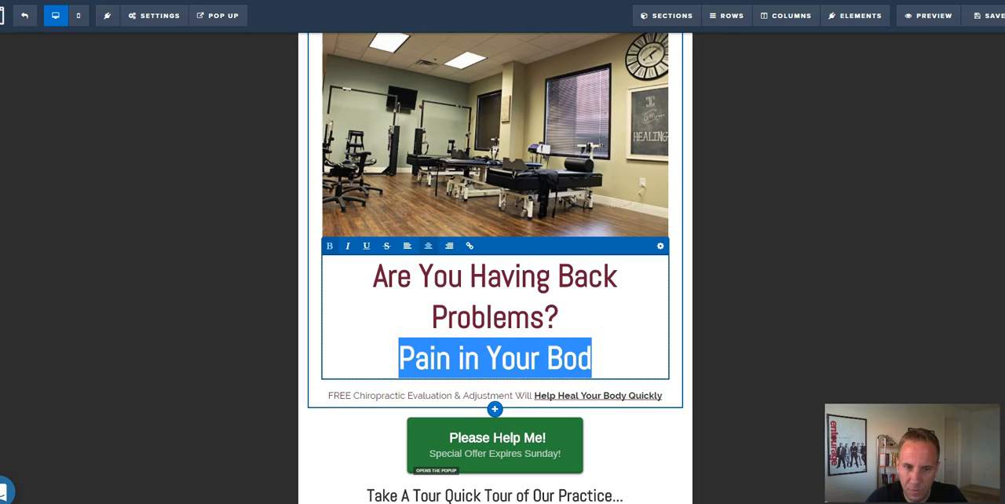
{"action": "key", "text": "BackSpace"}
{"action": "key", "text": "BackSpace"}
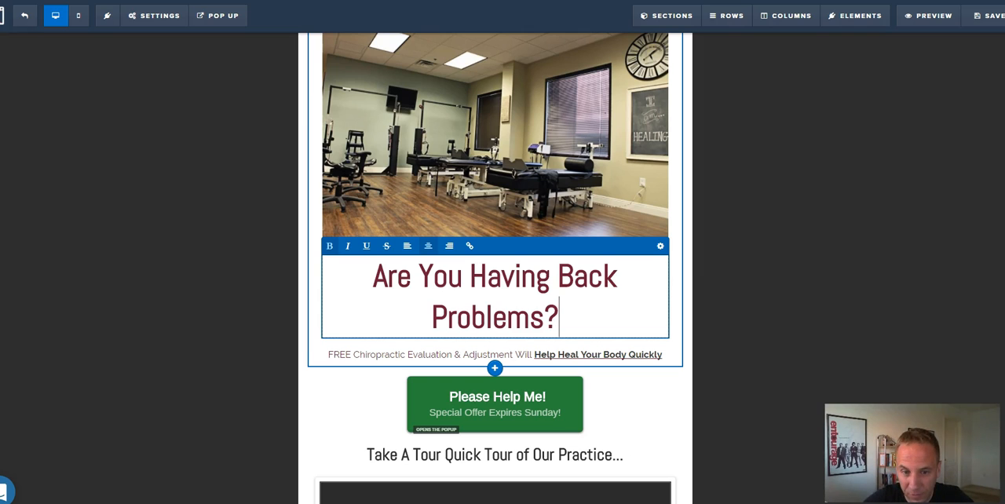
Change "Body" to "Back" in the line under the headline so its underlined part reads "Help Heal Your Back Quickly".
{"action": "left_click", "coordinate": [495, 354]}
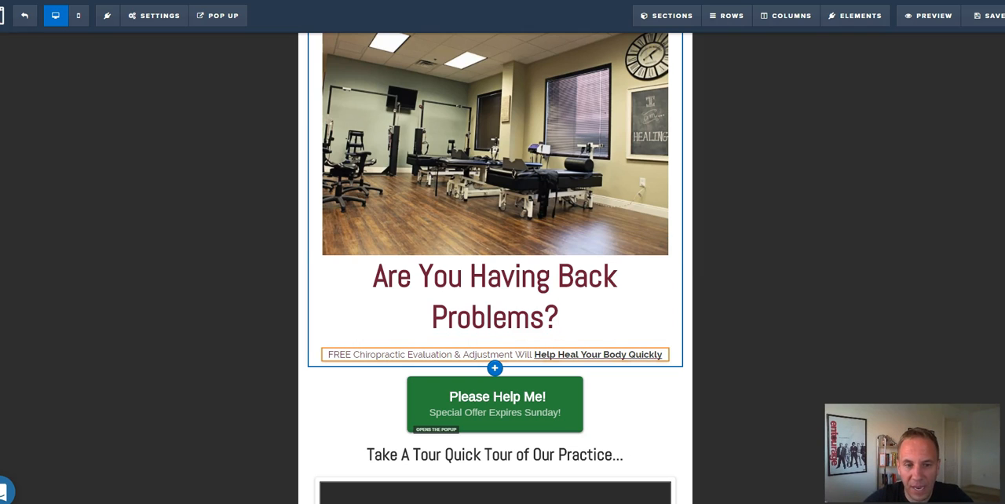
{"action": "left_click", "coordinate": [376, 355]}
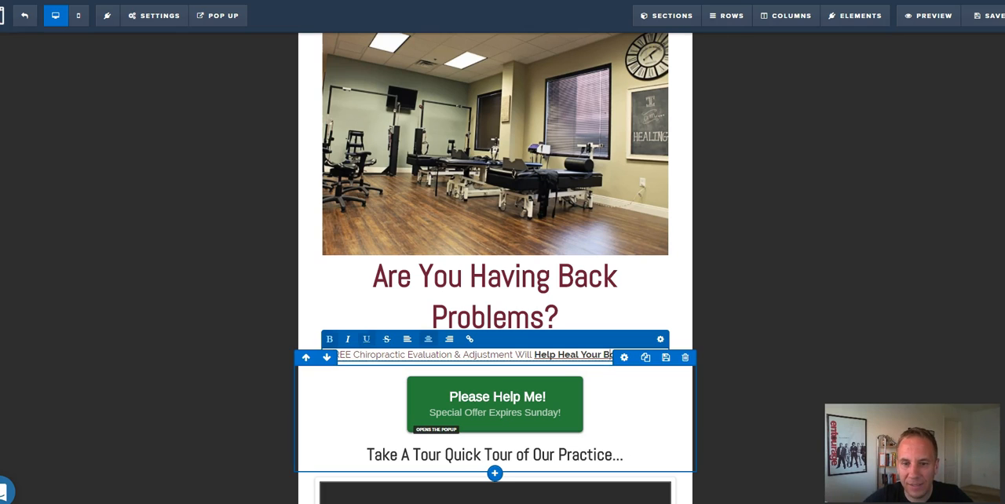
{"action": "type", "text": "ack"}
{"action": "key", "text": "Delete"}
{"action": "key", "text": "Delete"}
{"action": "key", "text": "Delete"}
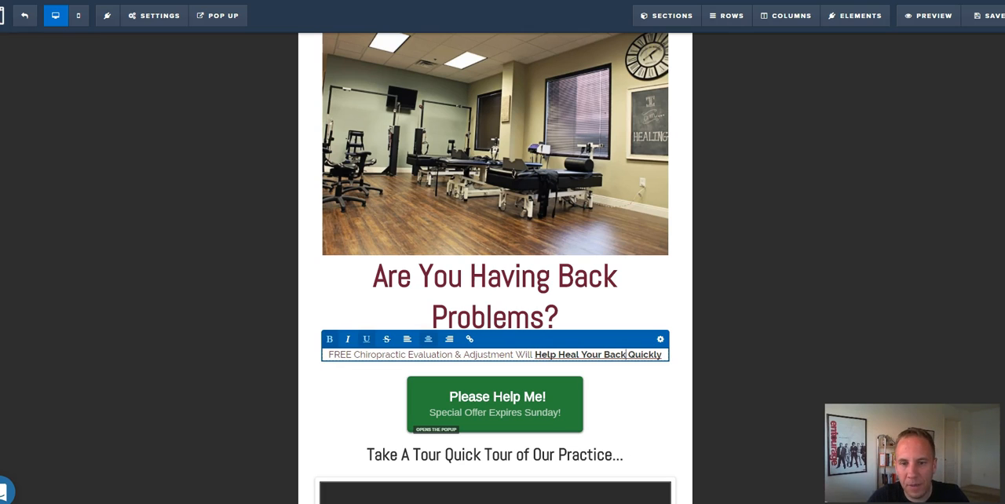
Open the page's pop-up and replace "$79 Wellness Package" in its heading with "FREE Adjustment!".
{"action": "scroll", "coordinate": [495, 267], "scroll_direction": "down", "scroll_amount": 2}
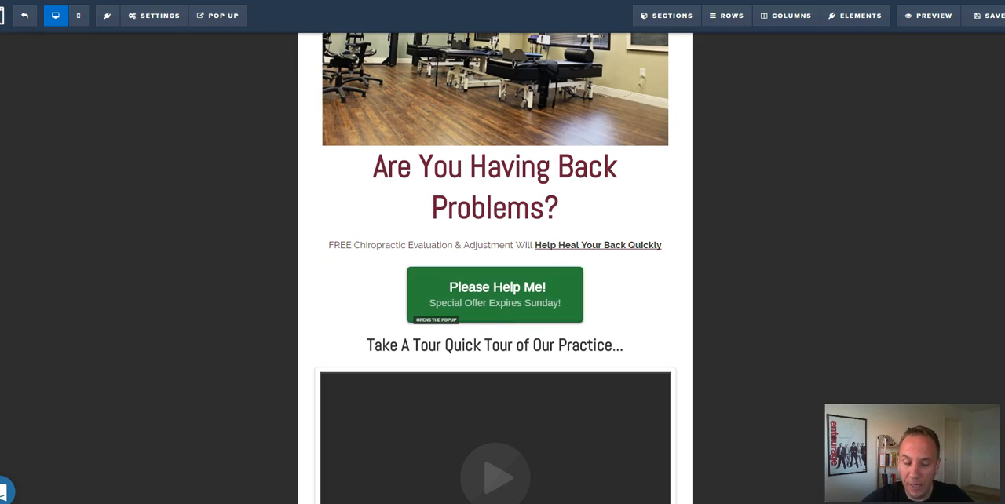
{"action": "mouse_move", "coordinate": [218, 15]}
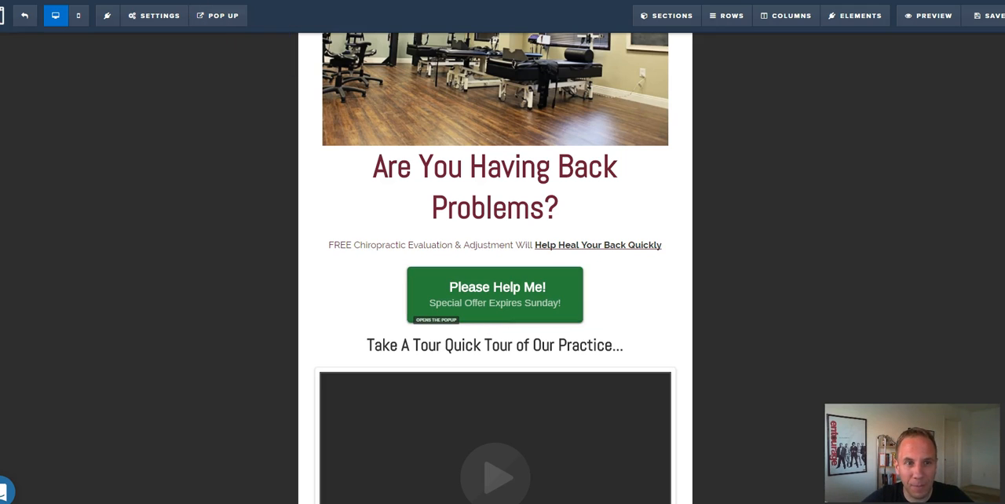
{"action": "left_click", "coordinate": [228, 60]}
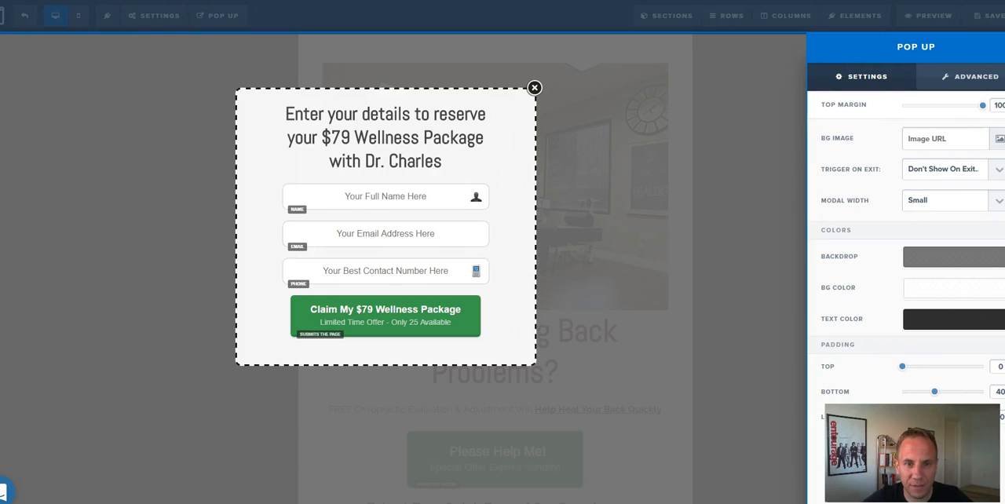
{"action": "left_click", "coordinate": [394, 161]}
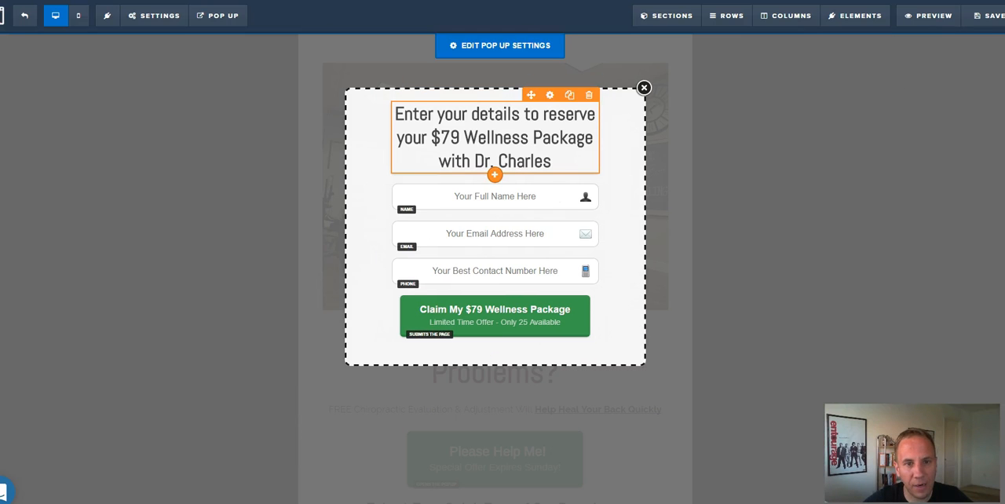
{"action": "left_click", "coordinate": [395, 114]}
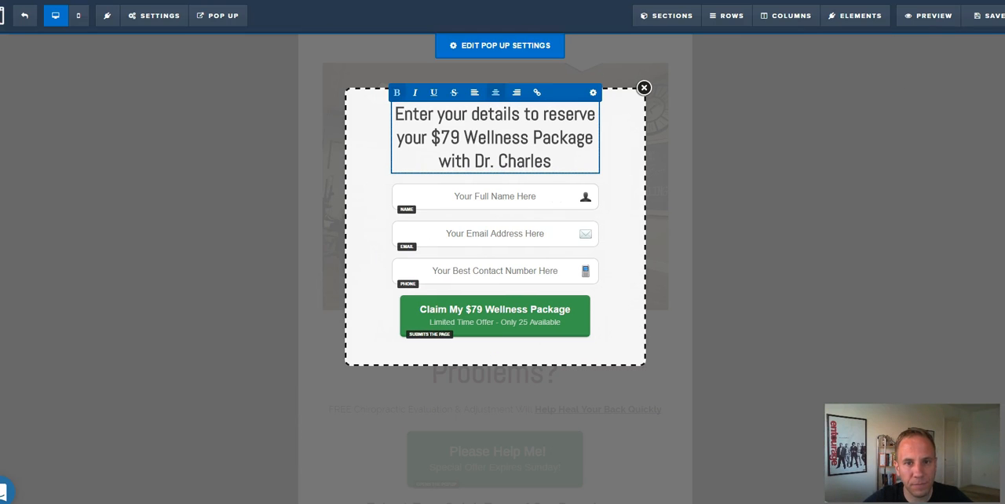
{"action": "left_click_drag", "start_coordinate": [431, 138], "coordinate": [593, 137]}
{"action": "type", "text": "FREE with Dr. Charles"}
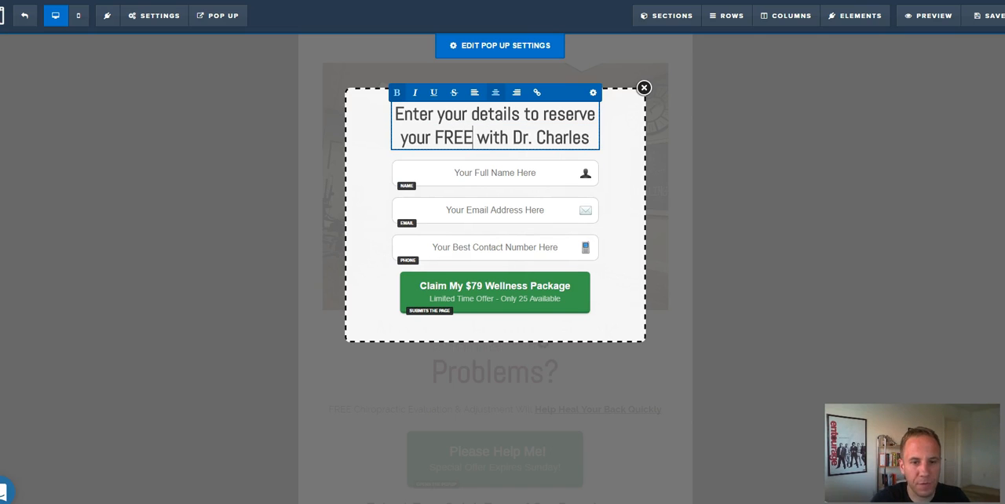
{"action": "type", "text": "Adjues"}
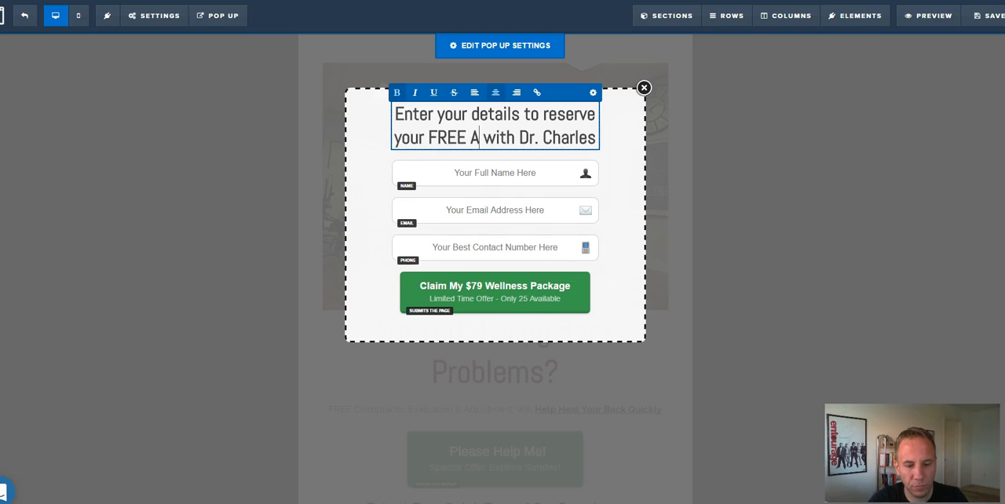
{"action": "key", "text": "BackSpace"}
{"action": "key", "text": "BackSpace"}
{"action": "type", "text": "stment!"}
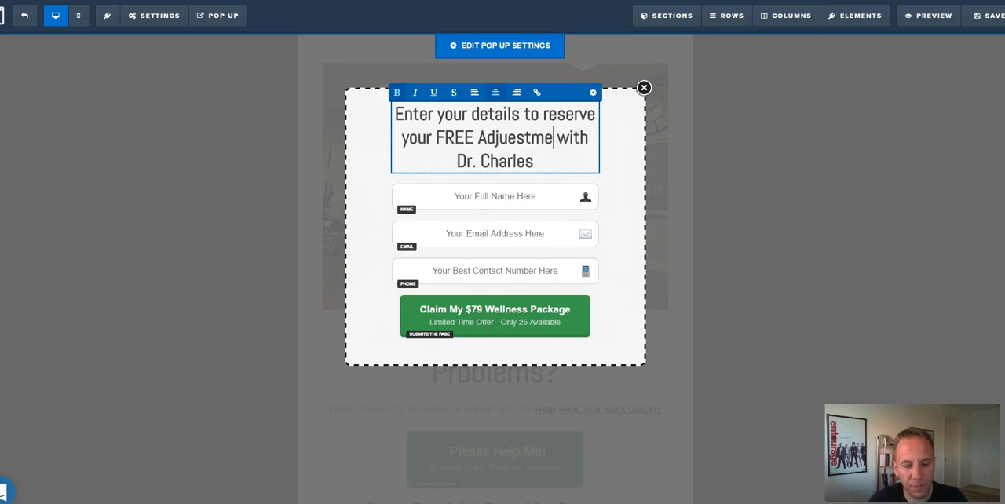
Remove the trailing mention of the doctor from the pop-up heading and correct the spelling of "Adjustment".
{"action": "key", "text": "ctrl+shift+End"}
{"action": "key", "text": "BackSpace"}
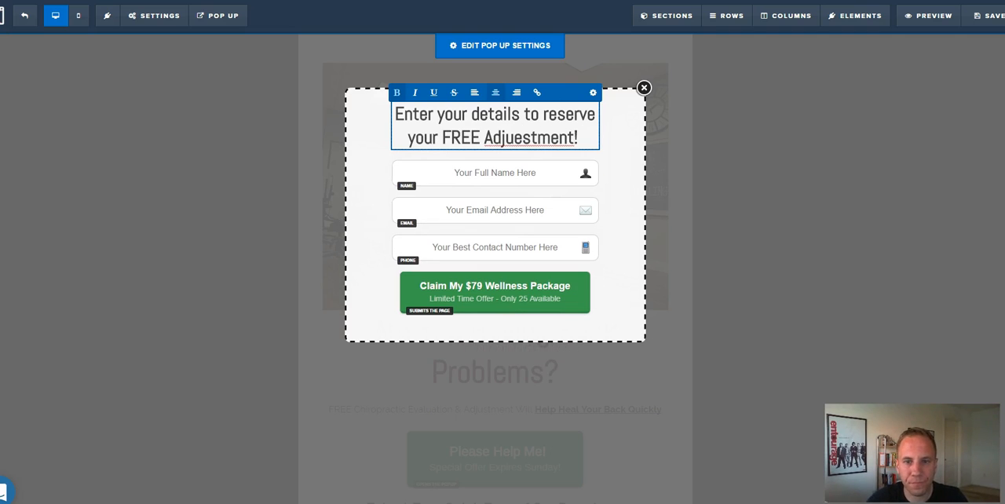
{"action": "right_click", "coordinate": [539, 134]}
{"action": "left_click", "coordinate": [561, 141]}
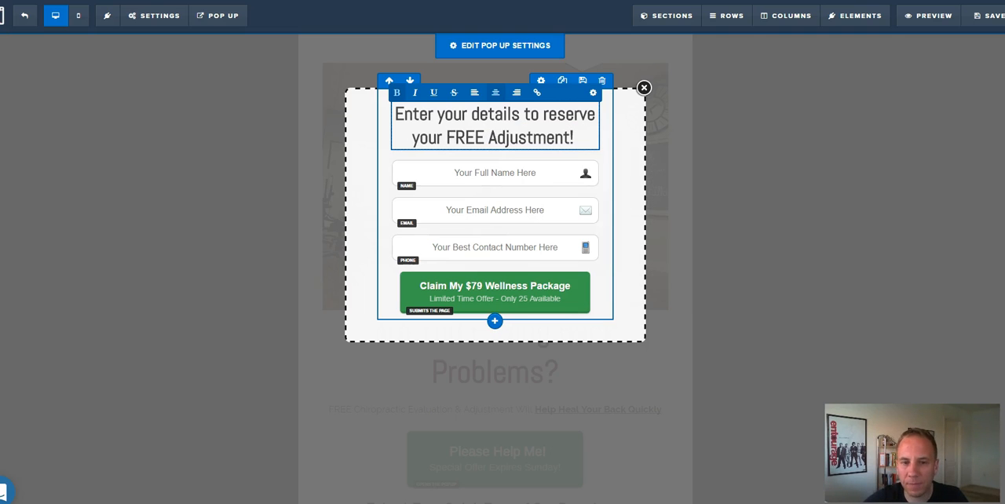
Change the pop-up submit button's main text to "Claim My FREE Adjustment!".
{"action": "left_click", "coordinate": [495, 292]}
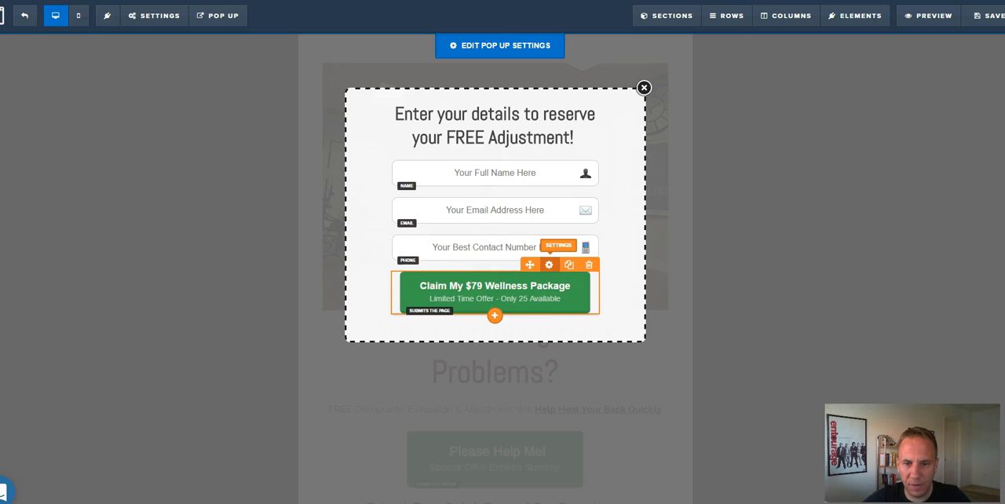
{"action": "left_click", "coordinate": [549, 264]}
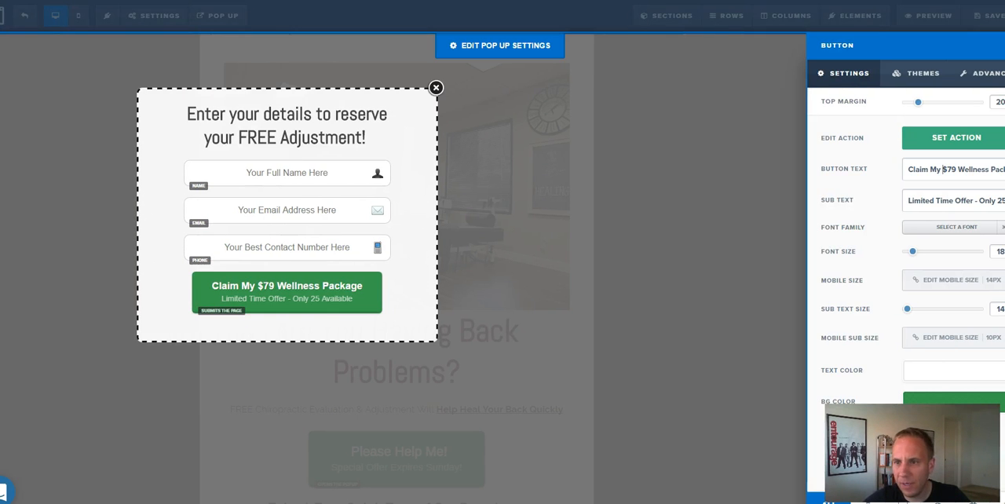
{"action": "type", "text": "FREE Adjust"}
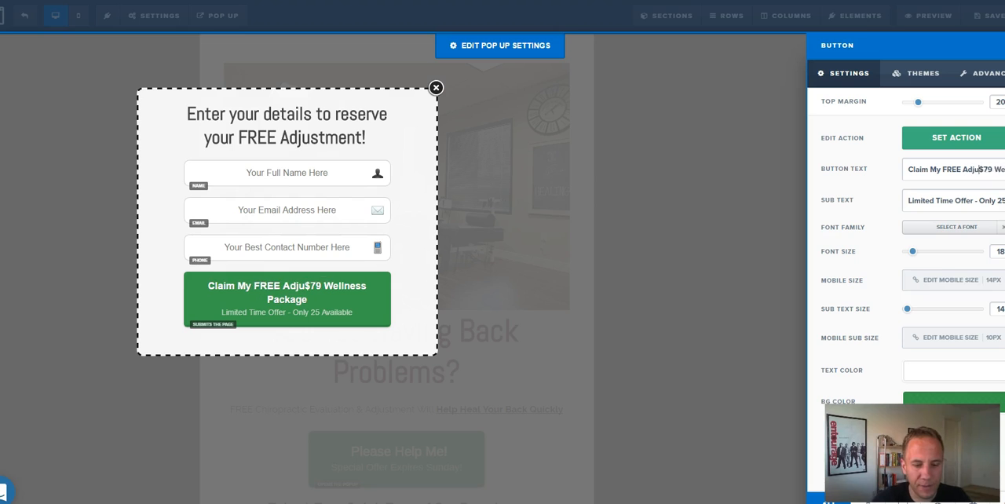
{"action": "type", "text": "ment!"}
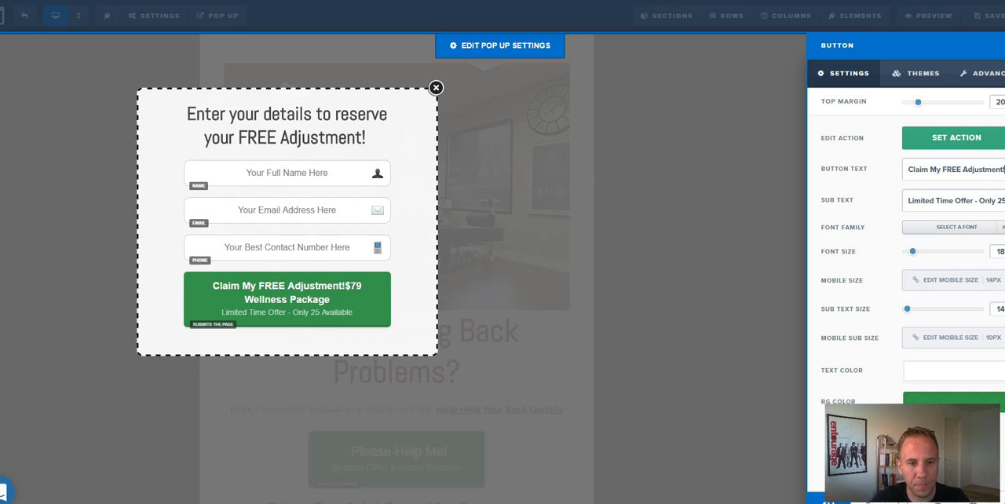
{"action": "key", "text": "shift+End"}
{"action": "key", "text": "Delete"}
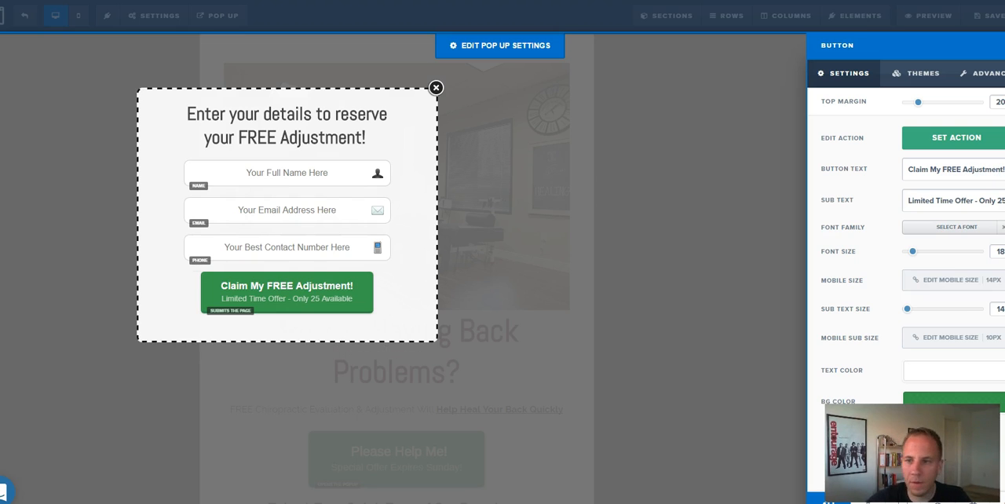
Reuse the pop-up button's sub text, "Limited Time Offer - Only 25 Available", as the sub text of the page's "Please Help Me!" button.
{"action": "key", "text": "Tab"}
{"action": "key", "text": "ctrl+c"}
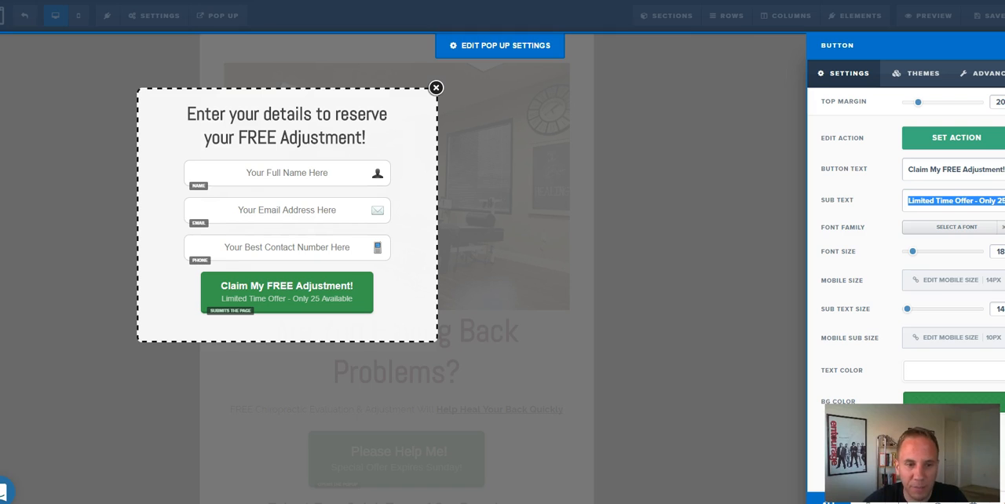
{"action": "left_click", "coordinate": [935, 201]}
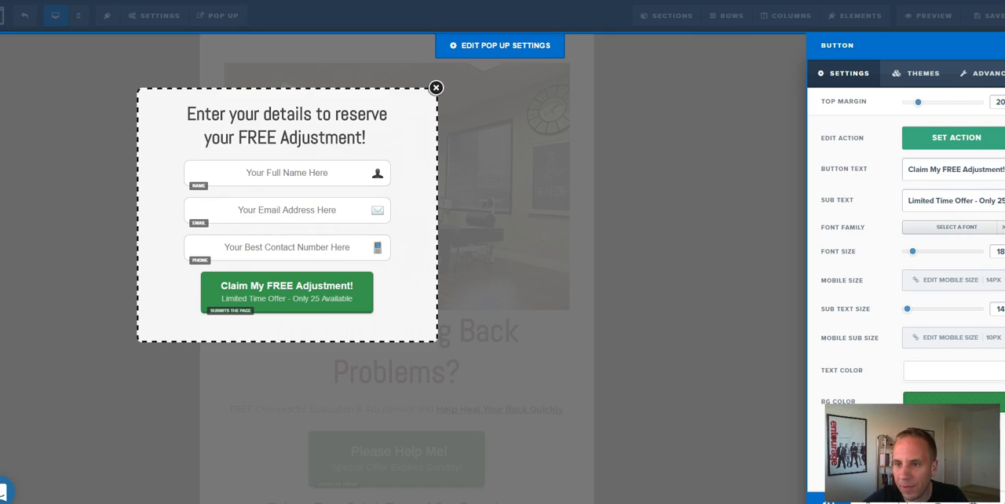
{"action": "left_click", "coordinate": [707, 227]}
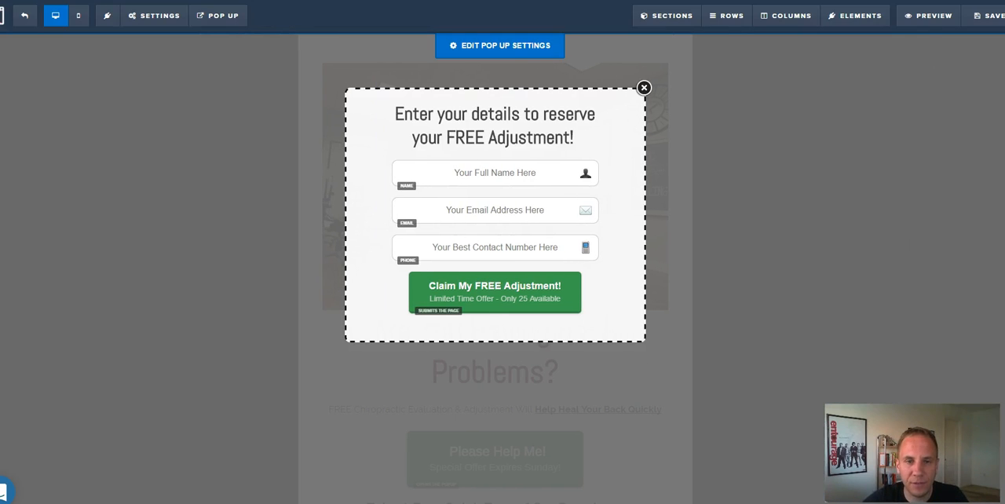
{"action": "left_click", "coordinate": [707, 228]}
{"action": "scroll", "coordinate": [502, 353], "scroll_direction": "down", "scroll_amount": 3}
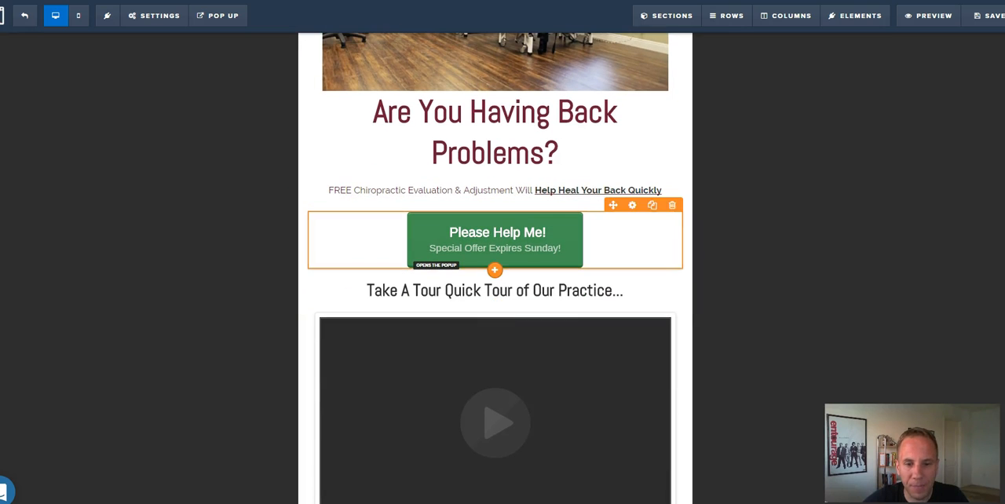
{"action": "left_click", "coordinate": [423, 259]}
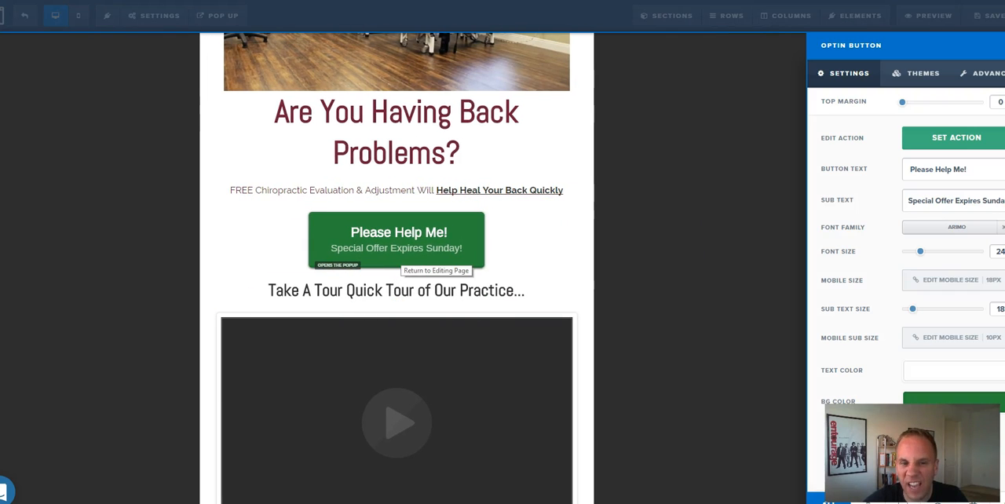
{"action": "triple_click", "coordinate": [922, 201]}
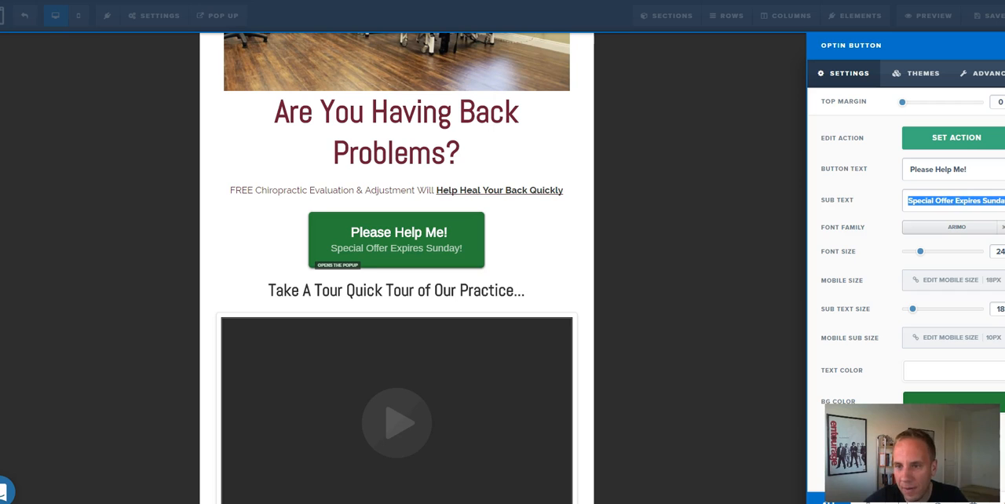
{"action": "key", "text": "ctrl+v"}
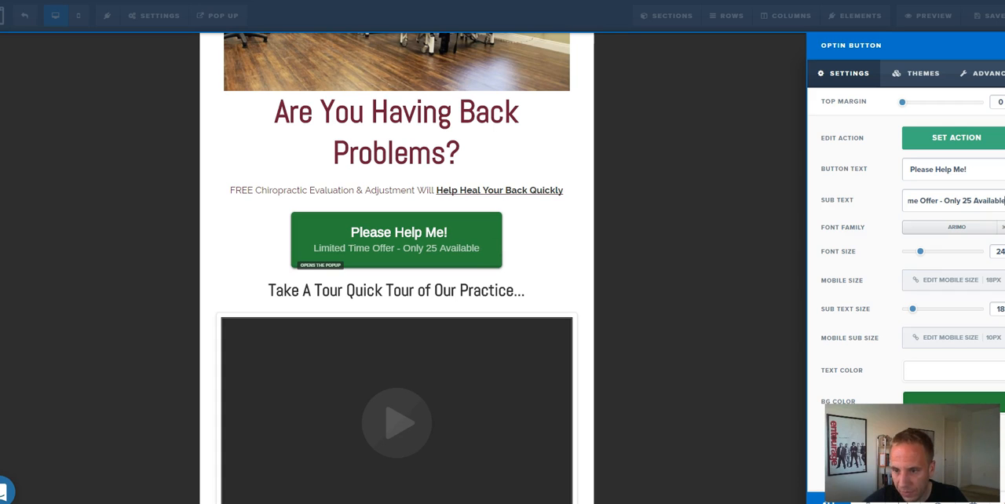
Compare orange, dark grey and green backgrounds for the "Please Help Me!" button and settle on orange #ff9900.
{"action": "left_click", "coordinate": [953, 399]}
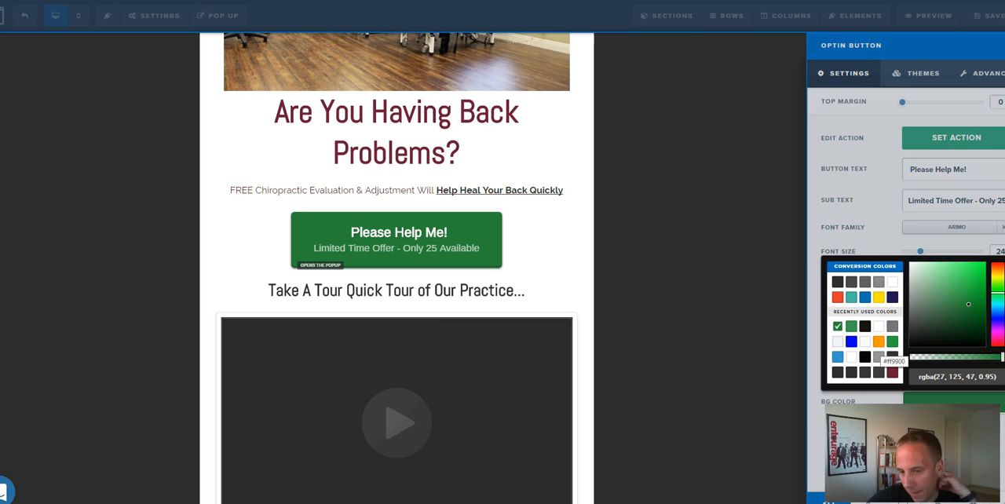
{"action": "left_click", "coordinate": [879, 342]}
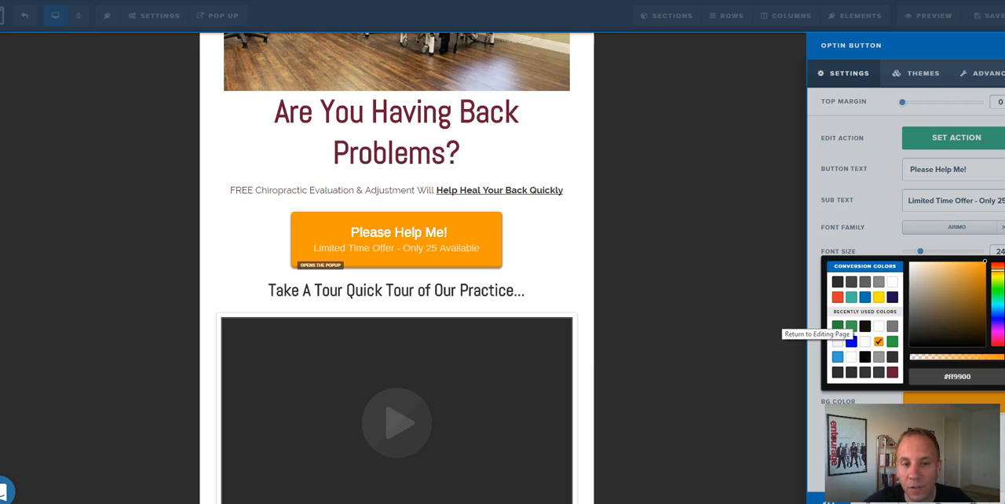
{"action": "left_click", "coordinate": [837, 281]}
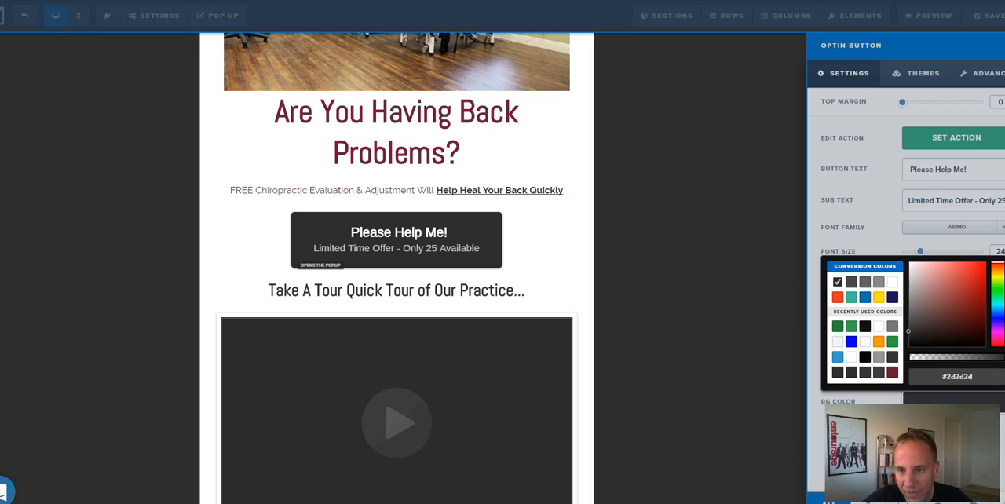
{"action": "left_click", "coordinate": [851, 325]}
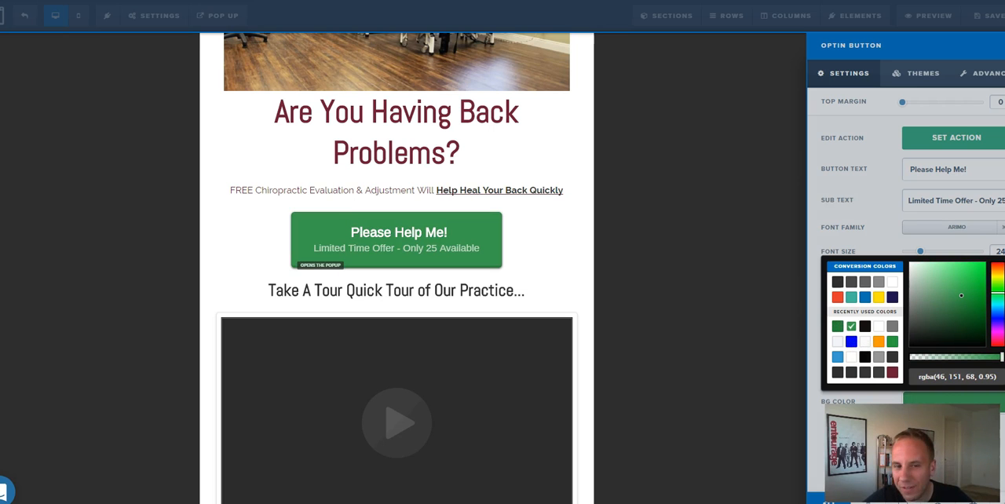
{"action": "left_click", "coordinate": [879, 341]}
{"action": "left_click", "coordinate": [708, 336]}
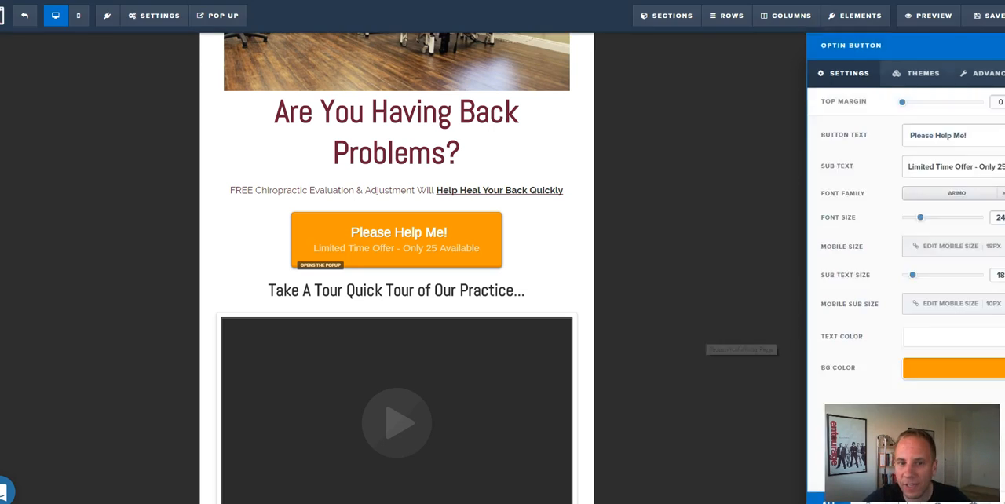
{"action": "left_click", "coordinate": [707, 336]}
Try the Vimeo video type in the practice tour video's settings and switch back to YouTube.
{"action": "scroll", "coordinate": [550, 292], "scroll_direction": "down", "scroll_amount": 2}
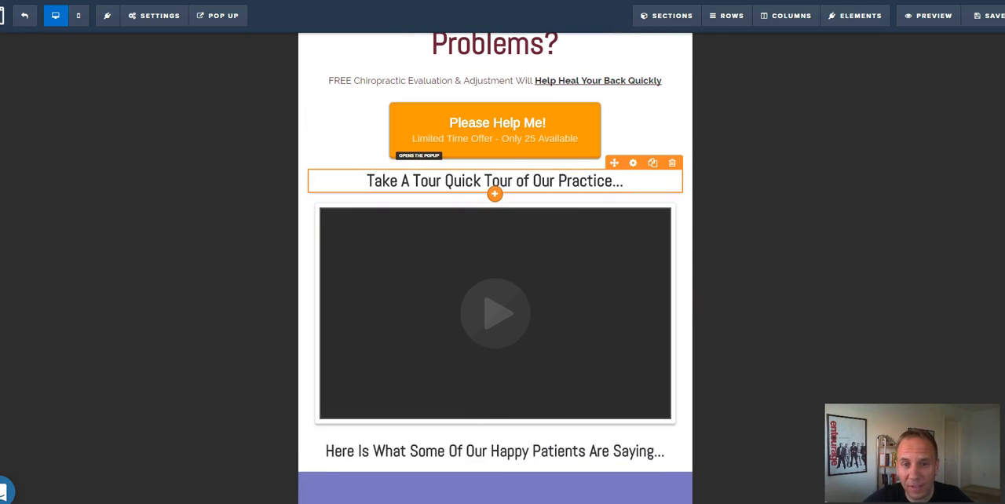
{"action": "left_click", "coordinate": [517, 181]}
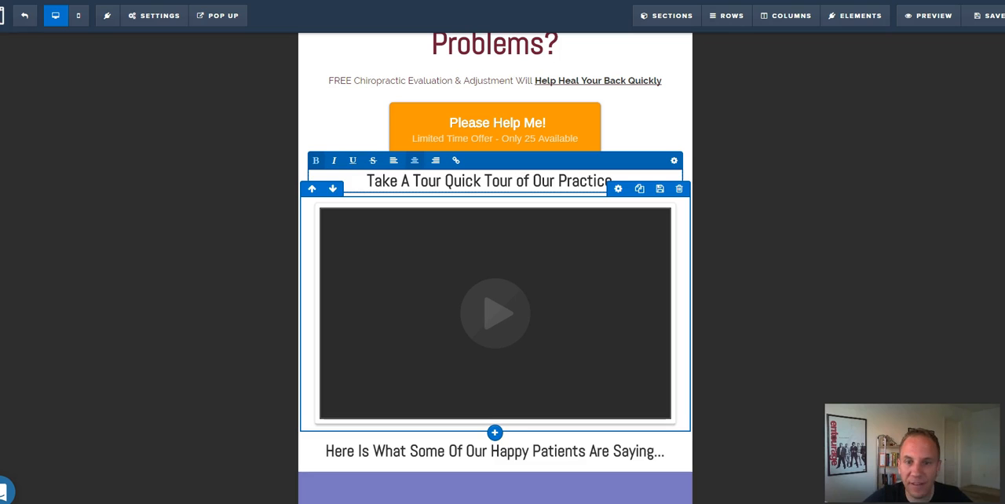
{"action": "left_click", "coordinate": [495, 314]}
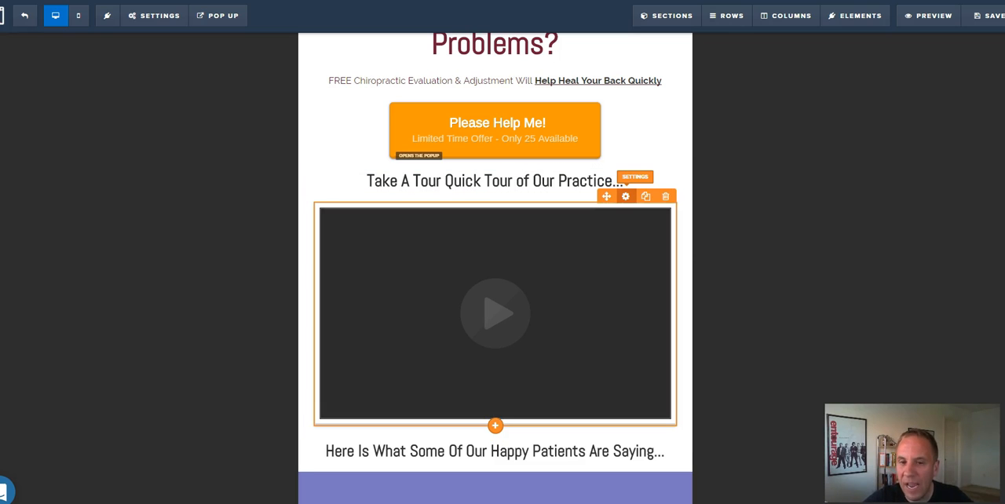
{"action": "left_click", "coordinate": [625, 196]}
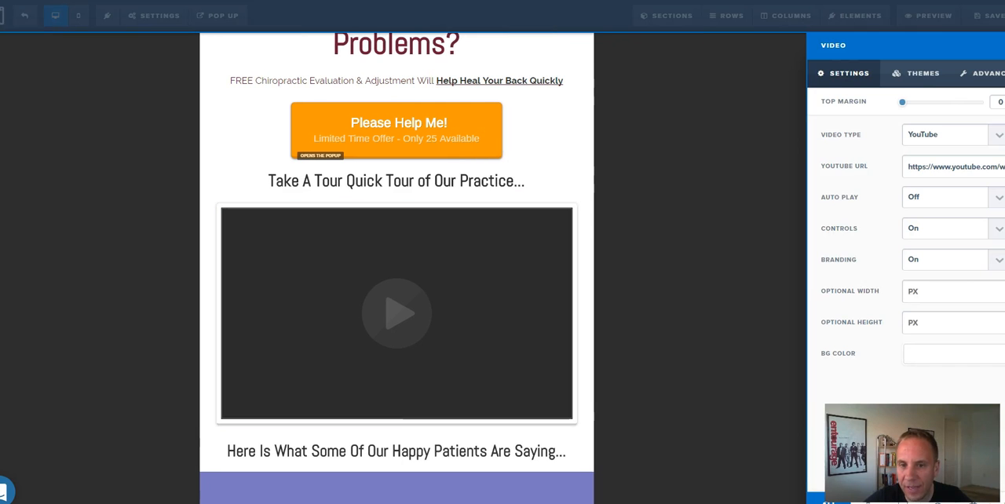
{"action": "triple_click", "coordinate": [957, 167]}
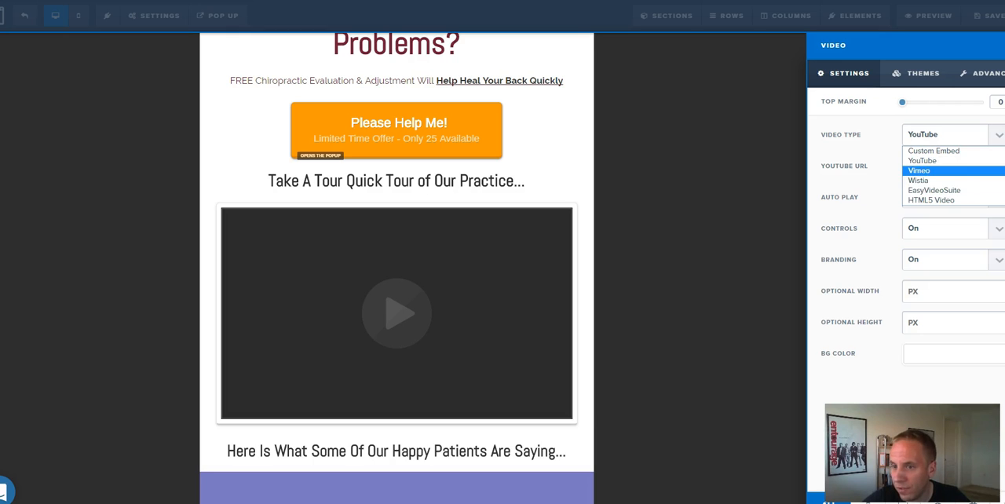
{"action": "left_click", "coordinate": [953, 170]}
{"action": "left_click", "coordinate": [946, 135]}
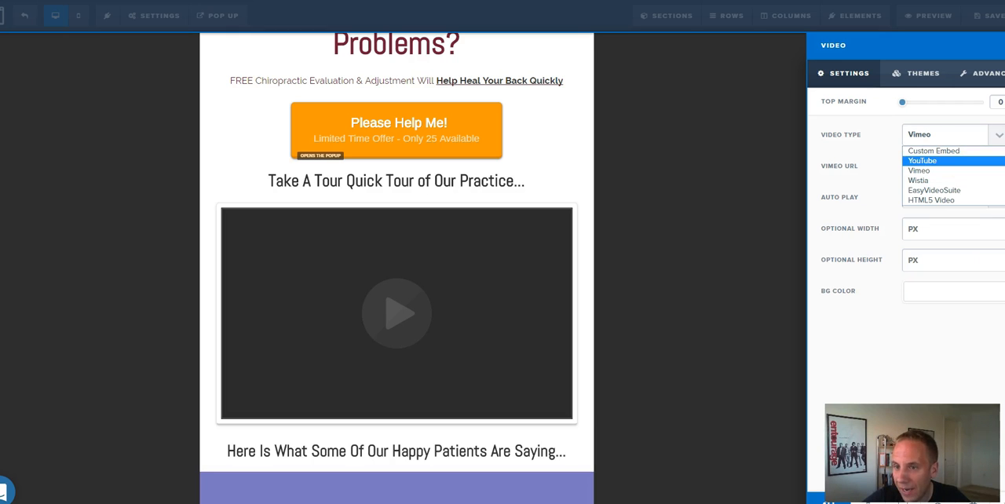
{"action": "left_click", "coordinate": [941, 160]}
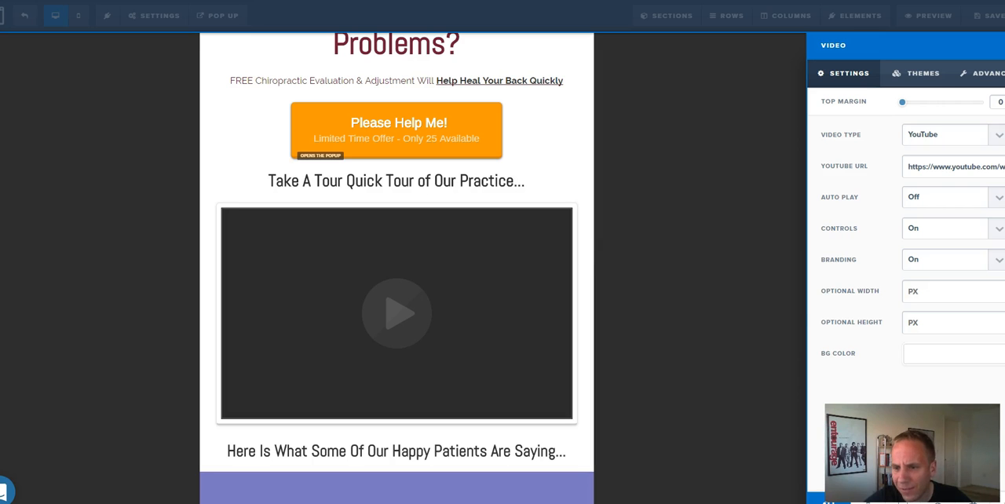
{"action": "key", "text": "Escape"}
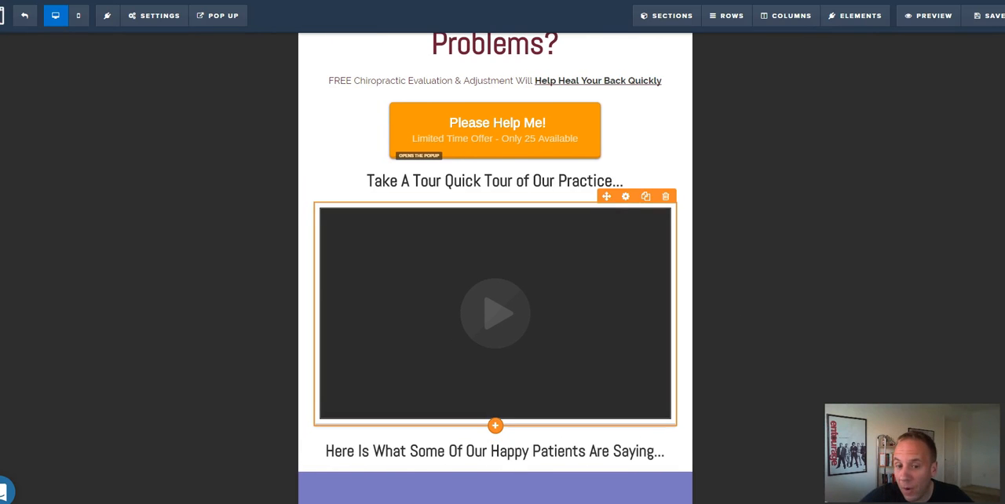
Delete the practice tour headline, its video and the emptied section left beneath the "Please Help Me!" button.
{"action": "scroll", "coordinate": [494, 266], "scroll_direction": "down", "scroll_amount": 1}
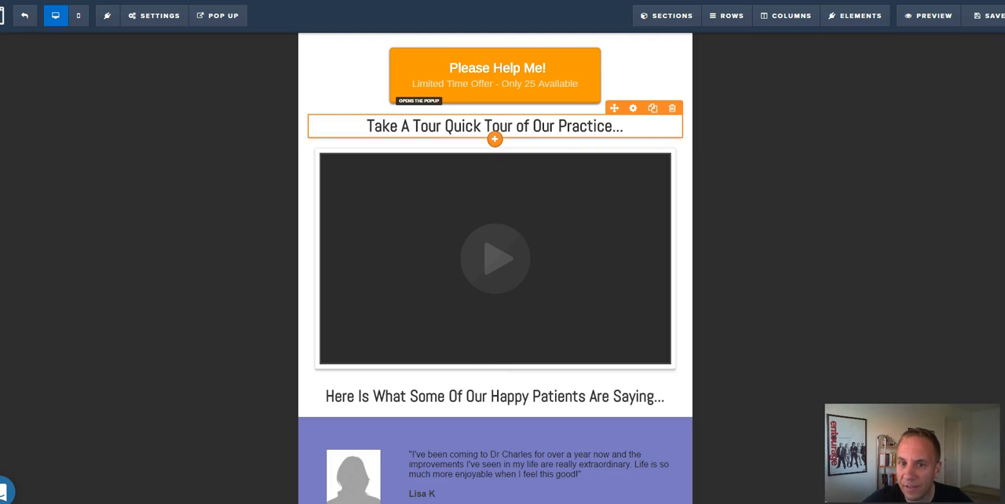
{"action": "left_click", "coordinate": [672, 107]}
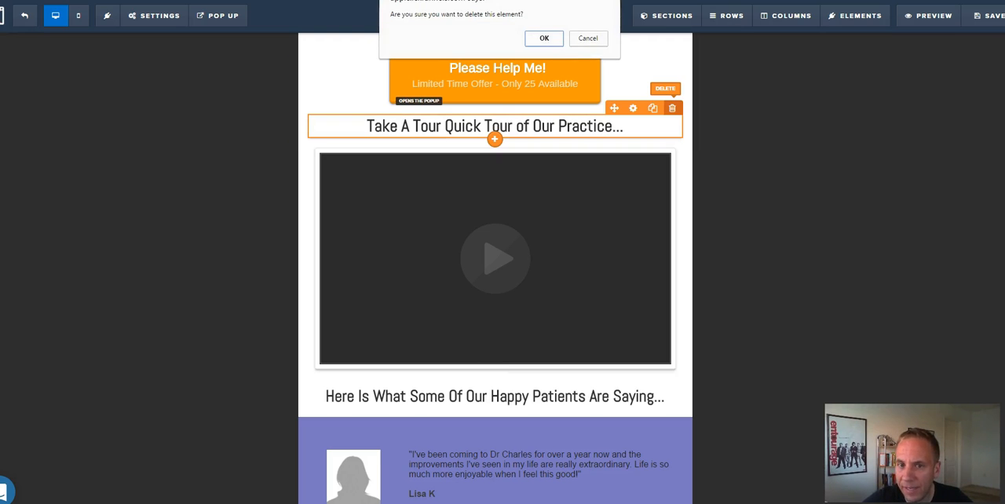
{"action": "key", "text": "Return"}
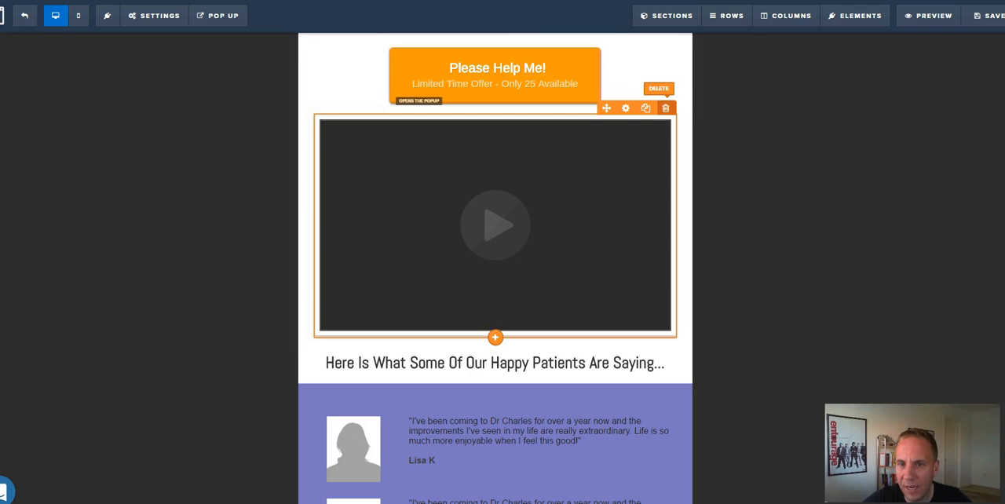
{"action": "left_click", "coordinate": [665, 107]}
{"action": "key", "text": "Return"}
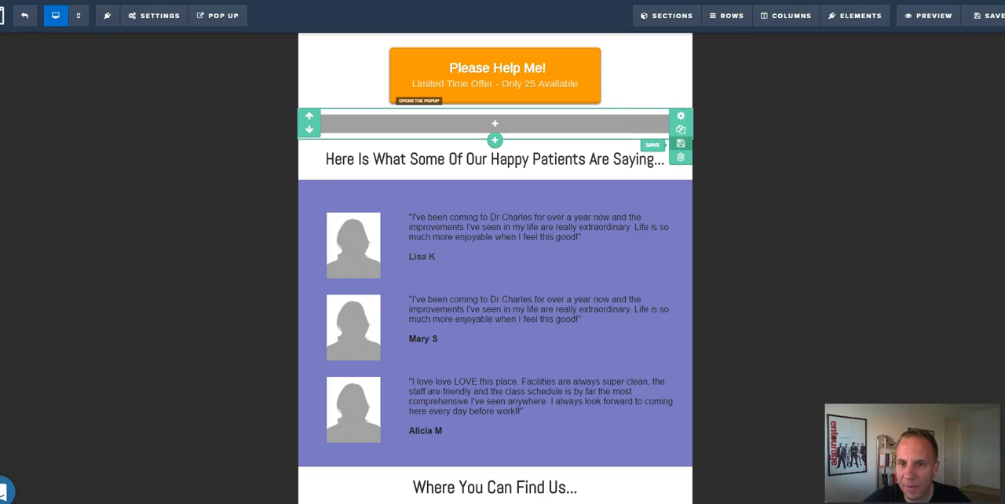
{"action": "left_click", "coordinate": [680, 157]}
{"action": "key", "text": "Return"}
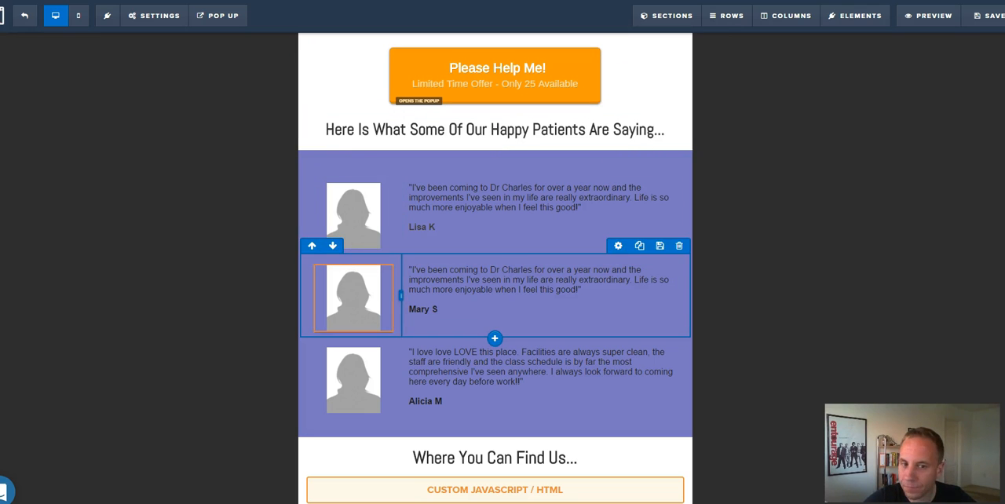
Open the code of the custom HTML element under "Where You Can Find Us...", keeping 3rd Party Embed Codes as its code type.
{"action": "scroll", "coordinate": [353, 345], "scroll_direction": "down", "scroll_amount": 1}
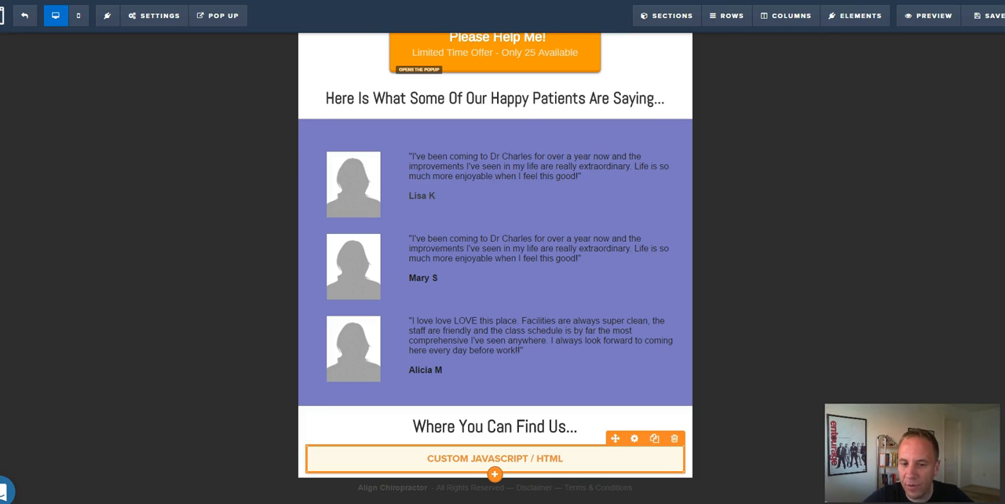
{"action": "left_click", "coordinate": [634, 438]}
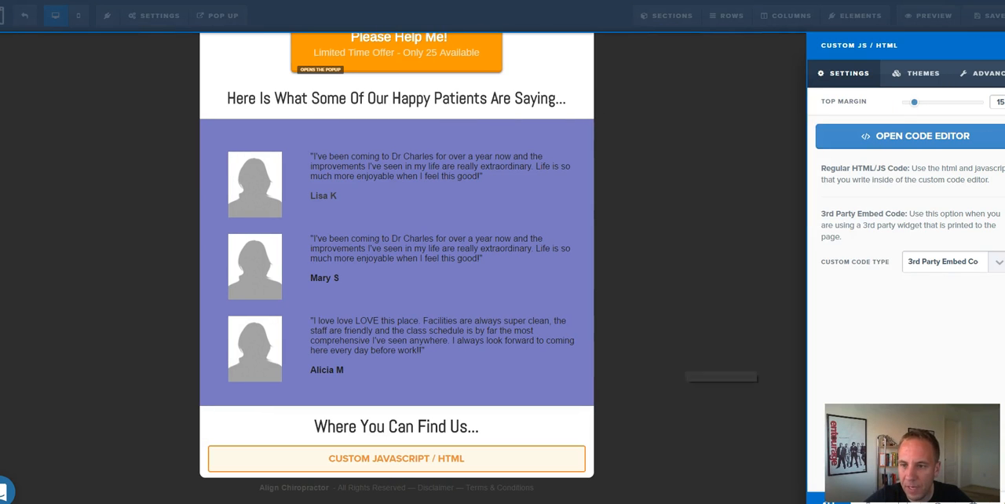
{"action": "left_click", "coordinate": [997, 262]}
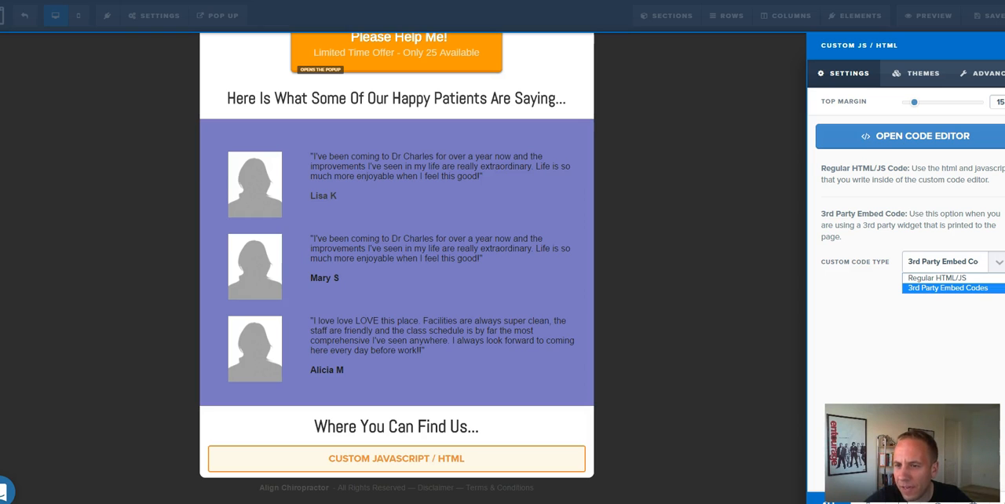
{"action": "left_click", "coordinate": [948, 288]}
{"action": "left_click", "coordinate": [915, 137]}
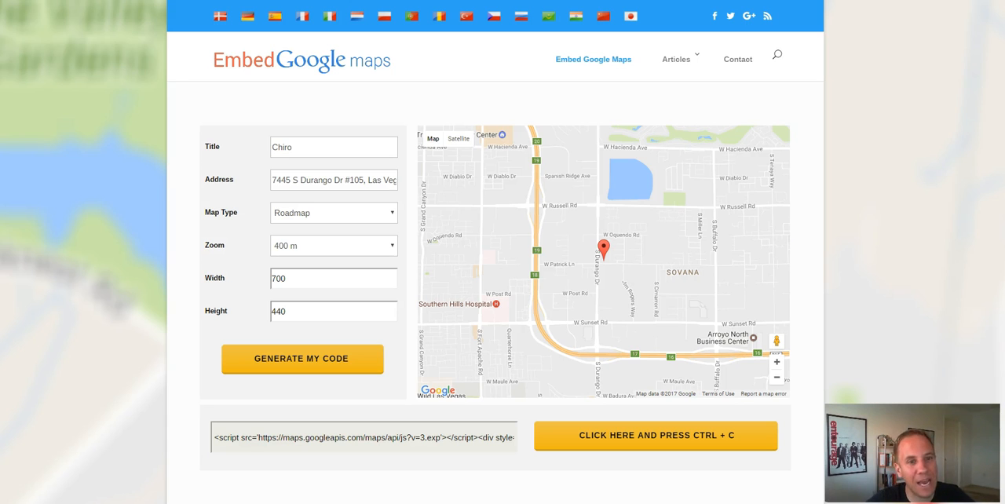
Switch to the Embed Google Maps generator and review the title and address, trying a 1 km zoom before returning to 400 m.
{"action": "left_click", "coordinate": [293, 147]}
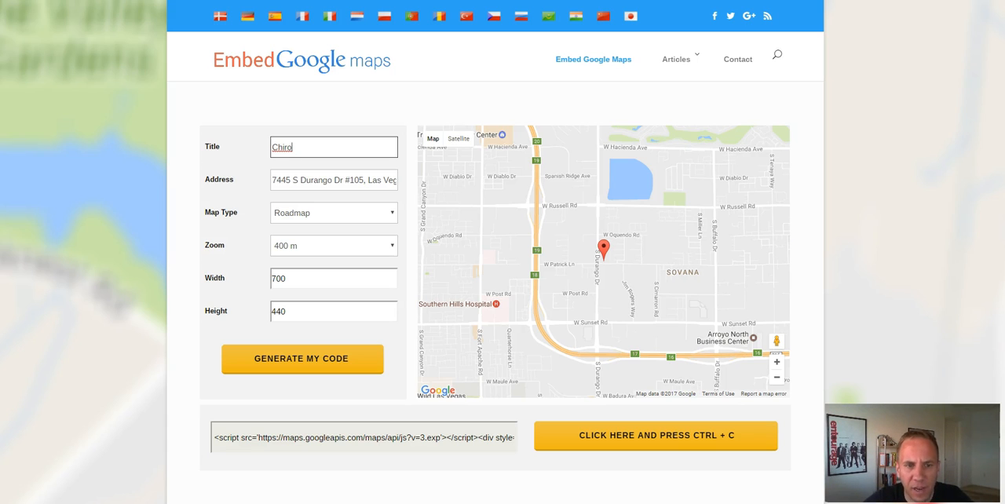
{"action": "left_click", "coordinate": [286, 180]}
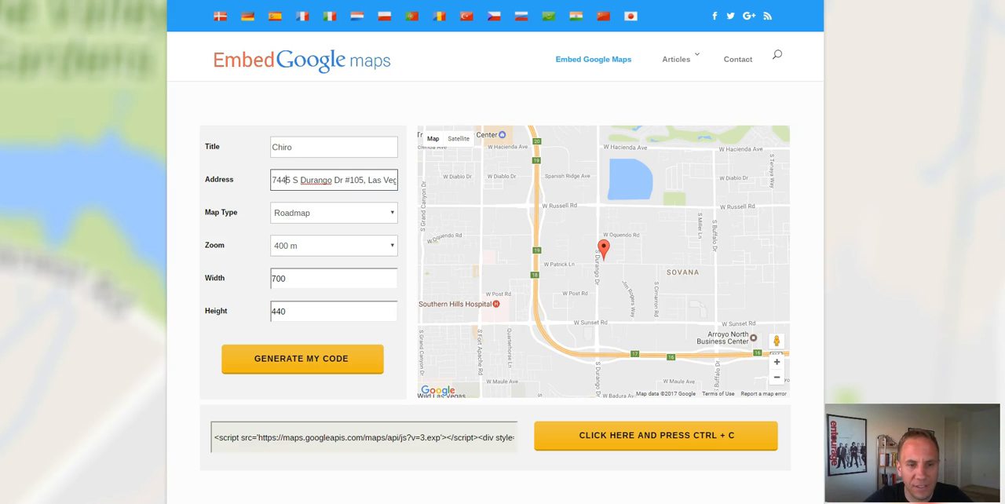
{"action": "left_click", "coordinate": [334, 245]}
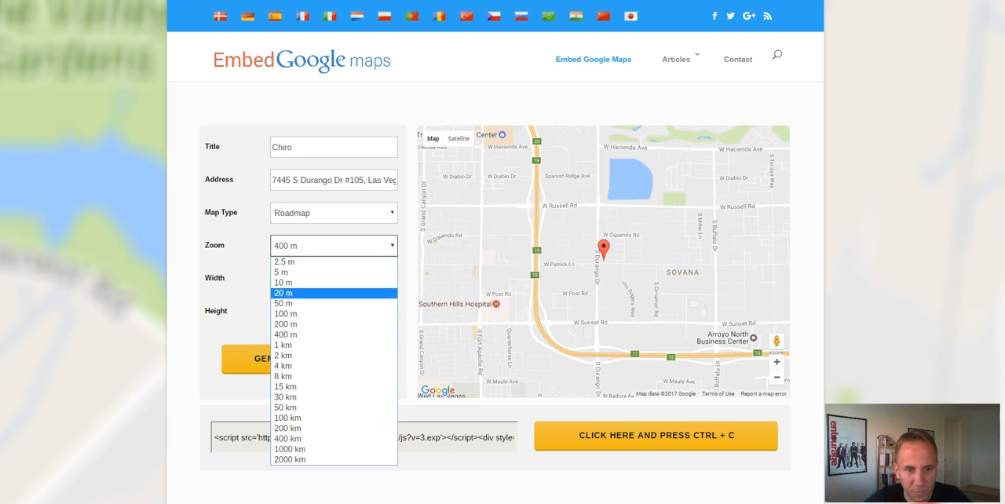
{"action": "key", "text": "Return"}
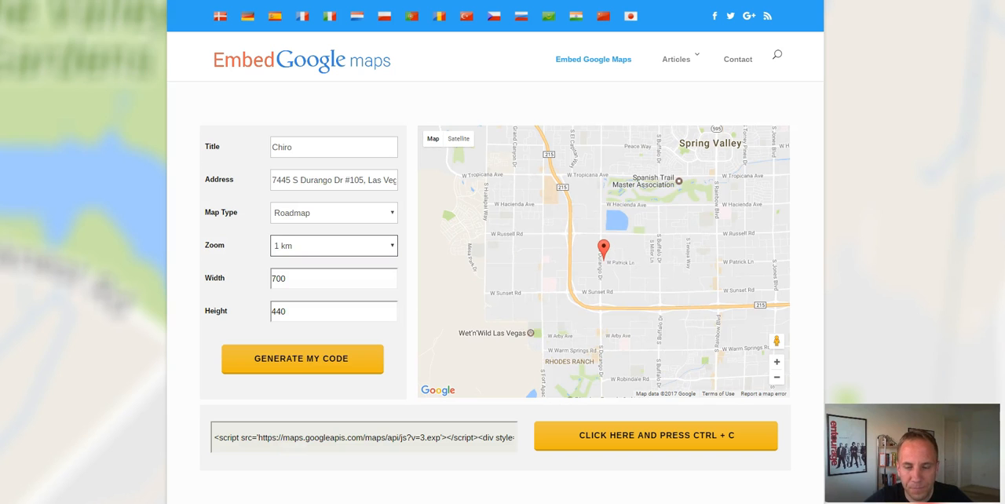
{"action": "left_click", "coordinate": [334, 246]}
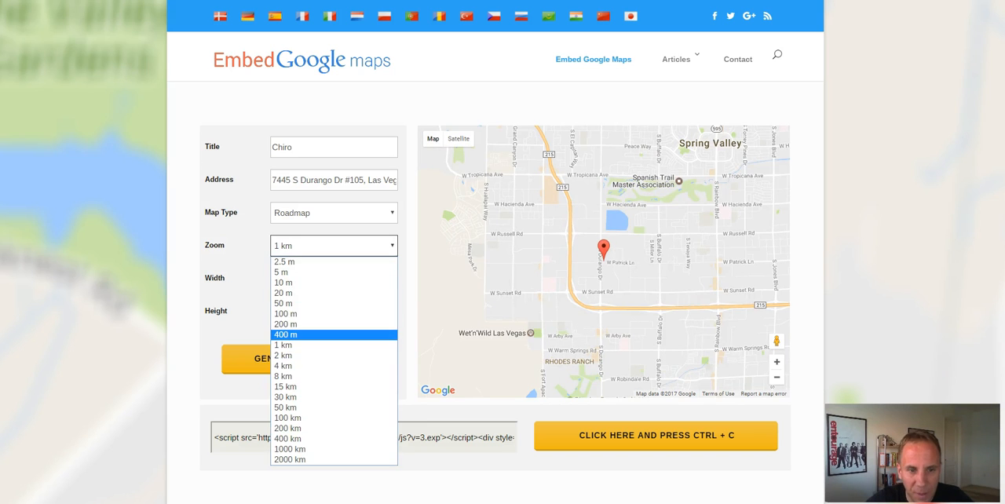
{"action": "left_click", "coordinate": [333, 335]}
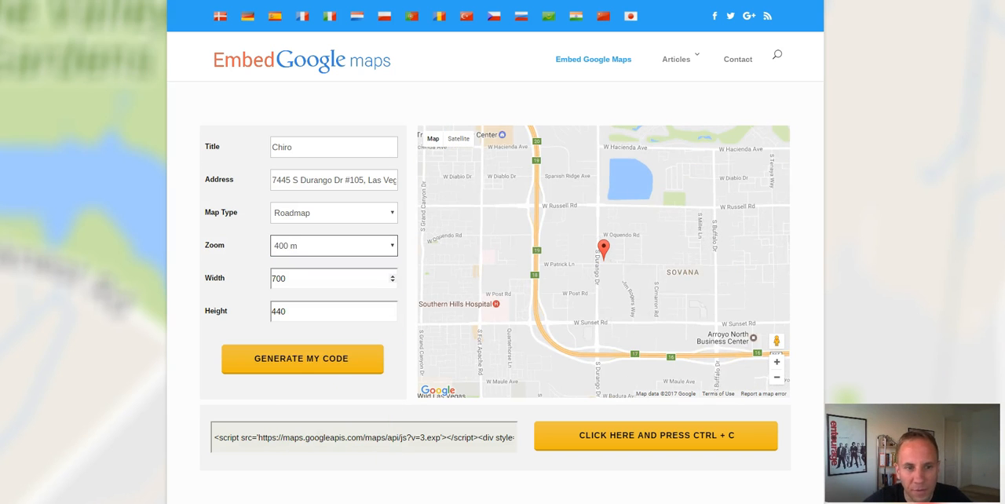
Generate and copy the clinic map's embed code, and replace all code in the page's custom HTML element with it.
{"action": "left_click", "coordinate": [302, 358]}
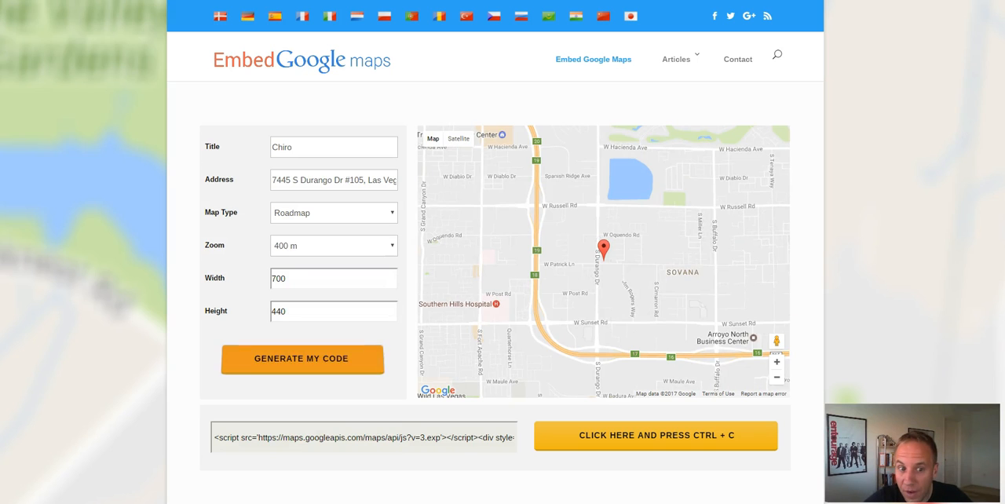
{"action": "left_click", "coordinate": [656, 436]}
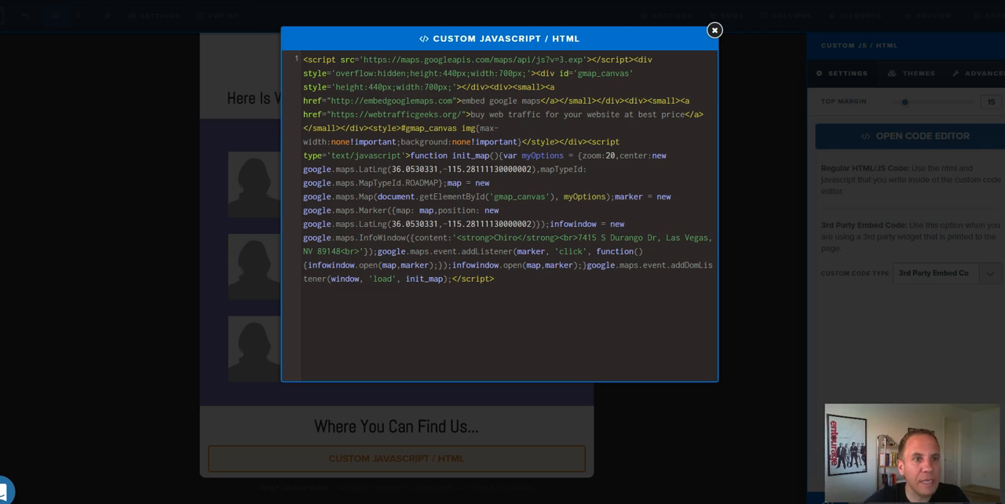
{"action": "key", "text": "ctrl+a"}
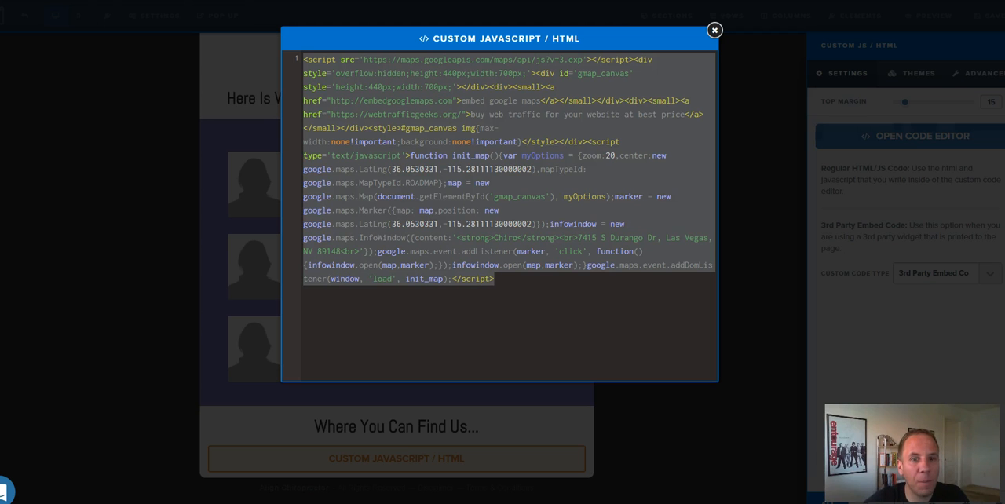
{"action": "key", "text": "ctrl+v"}
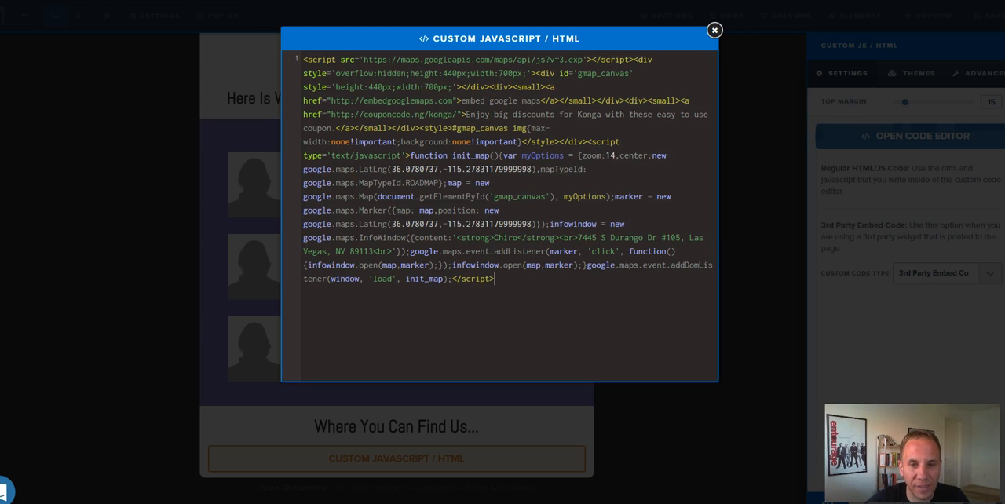
{"action": "key", "text": "Escape"}
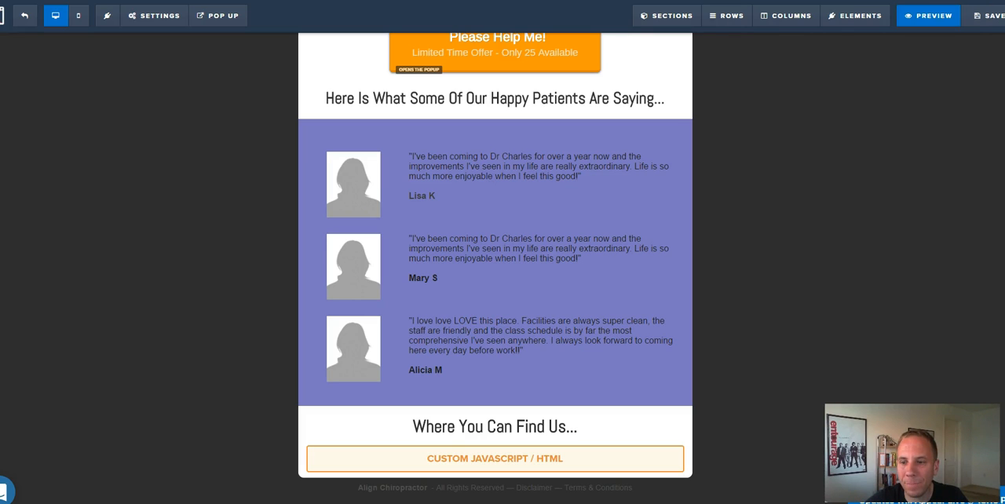
Preview the landing page and examine its headline, offer button, patient testimonials and location map.
{"action": "left_click", "coordinate": [928, 15]}
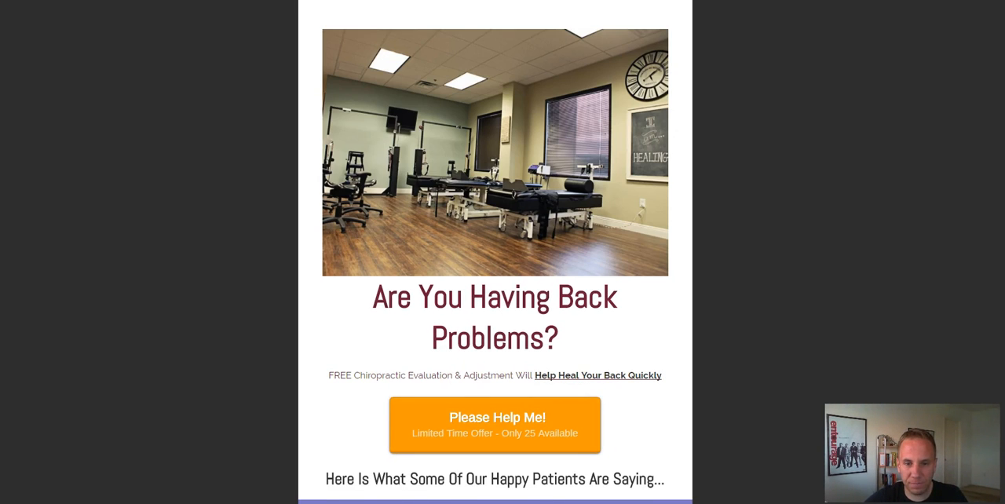
{"action": "scroll", "coordinate": [494, 251], "scroll_direction": "down", "scroll_amount": 3}
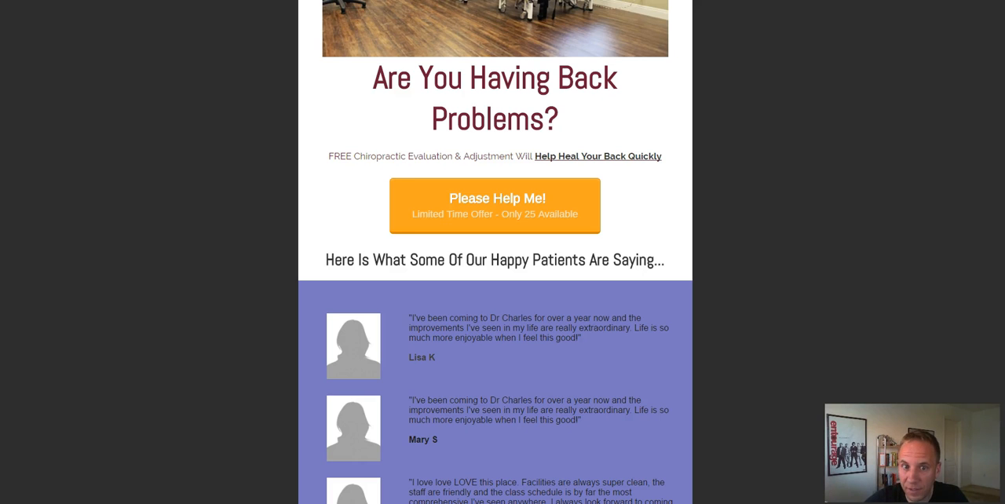
{"action": "left_click_drag", "start_coordinate": [415, 78], "coordinate": [558, 120]}
{"action": "left_click_drag", "start_coordinate": [374, 78], "coordinate": [558, 120]}
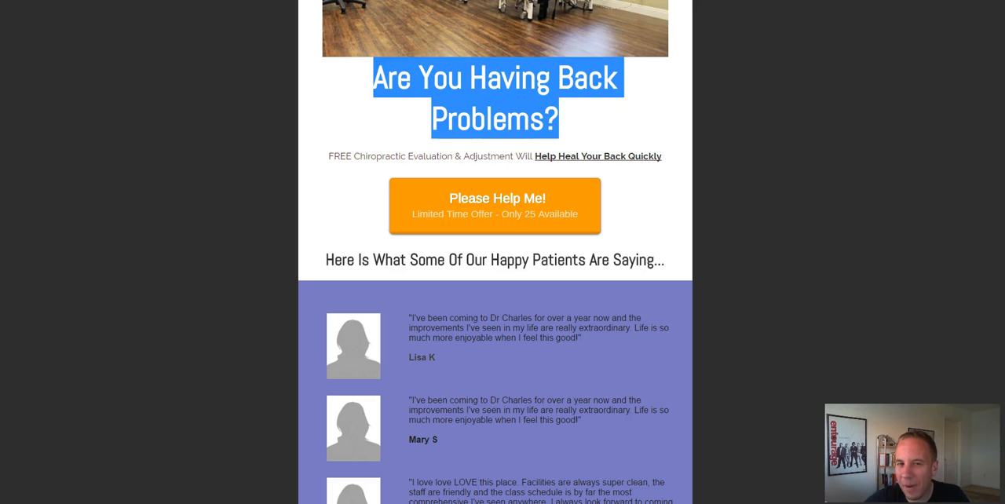
{"action": "left_click", "coordinate": [560, 120]}
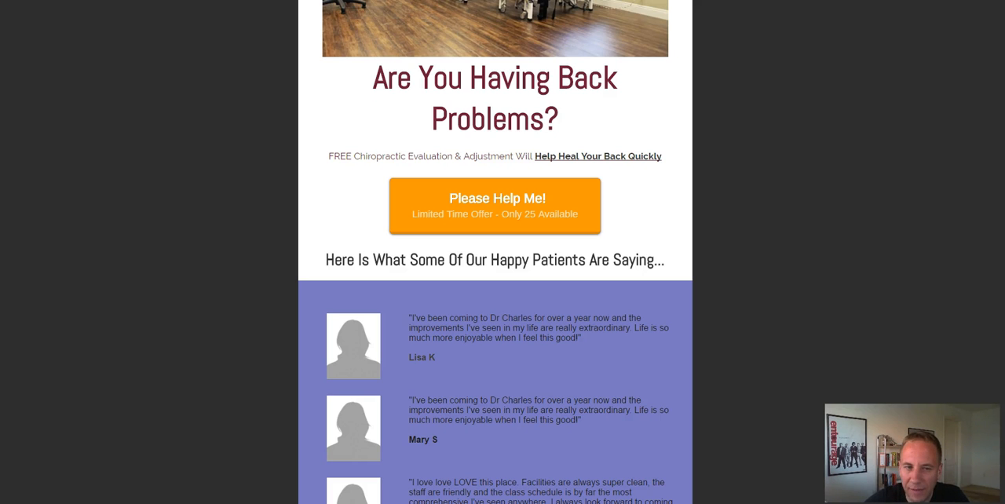
{"action": "left_click_drag", "start_coordinate": [374, 78], "coordinate": [411, 78]}
{"action": "left_click", "coordinate": [412, 79]}
{"action": "scroll", "coordinate": [413, 86], "scroll_direction": "down", "scroll_amount": 3}
{"action": "scroll", "coordinate": [412, 110], "scroll_direction": "up", "scroll_amount": 1}
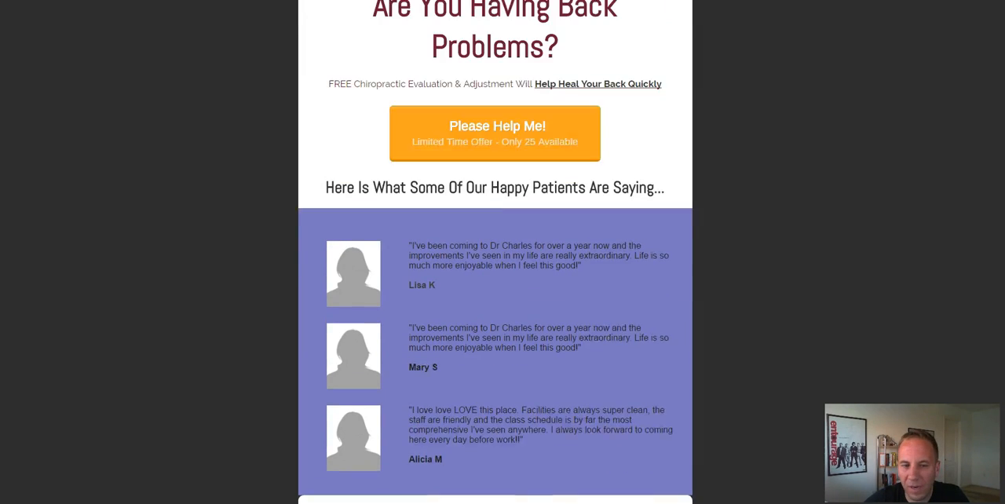
{"action": "scroll", "coordinate": [429, 331], "scroll_direction": "down", "scroll_amount": 4}
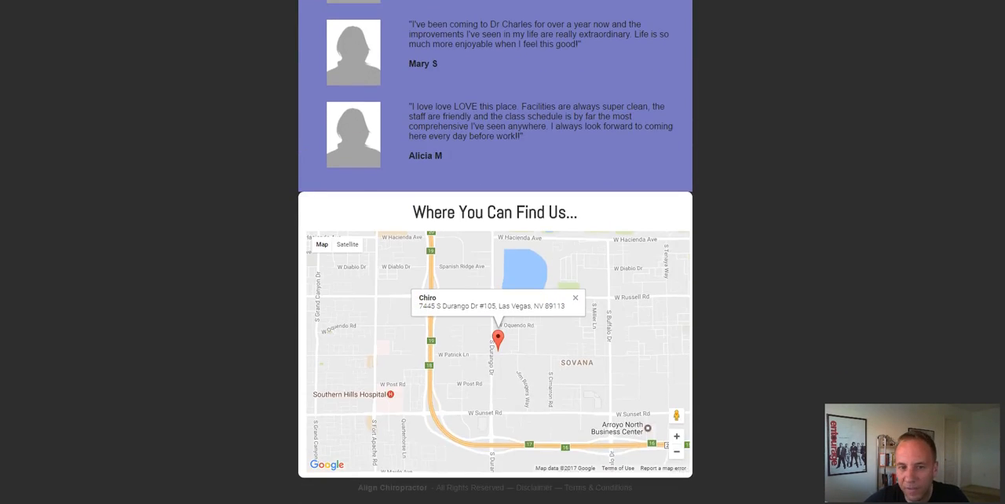
{"action": "left_click_drag", "start_coordinate": [484, 212], "coordinate": [577, 212]}
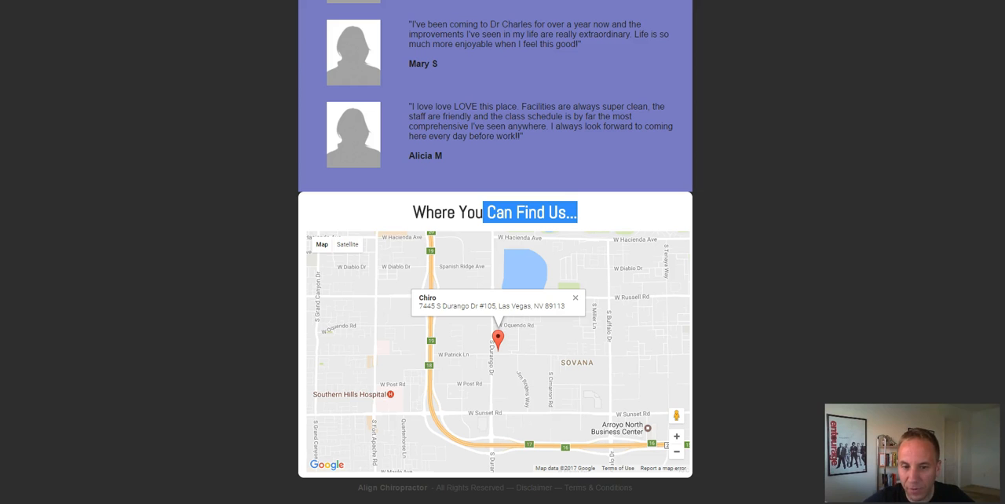
Return to the landing page editor and insert "Is Sitting At the Computer All Day" in front of the main headline's existing text.
{"action": "scroll", "coordinate": [495, 252], "scroll_direction": "up", "scroll_amount": 7}
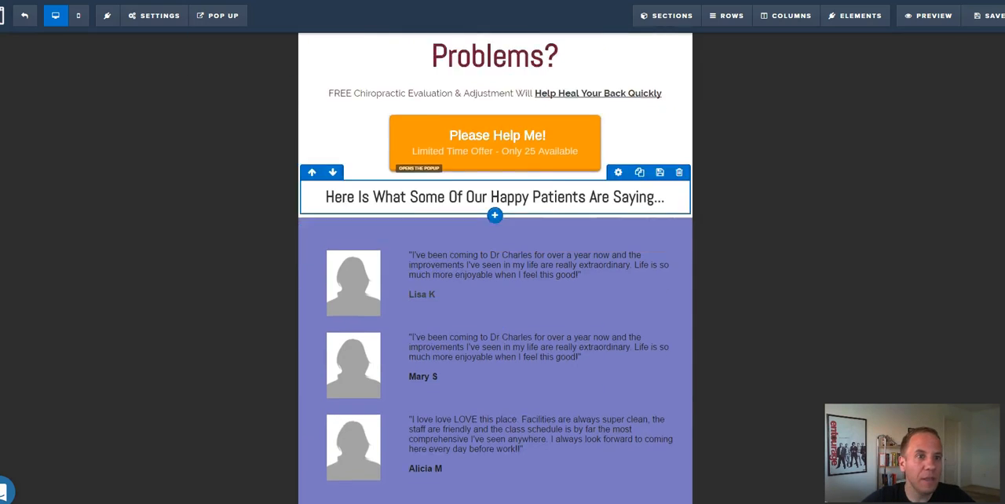
{"action": "scroll", "coordinate": [440, 201], "scroll_direction": "up", "scroll_amount": 4}
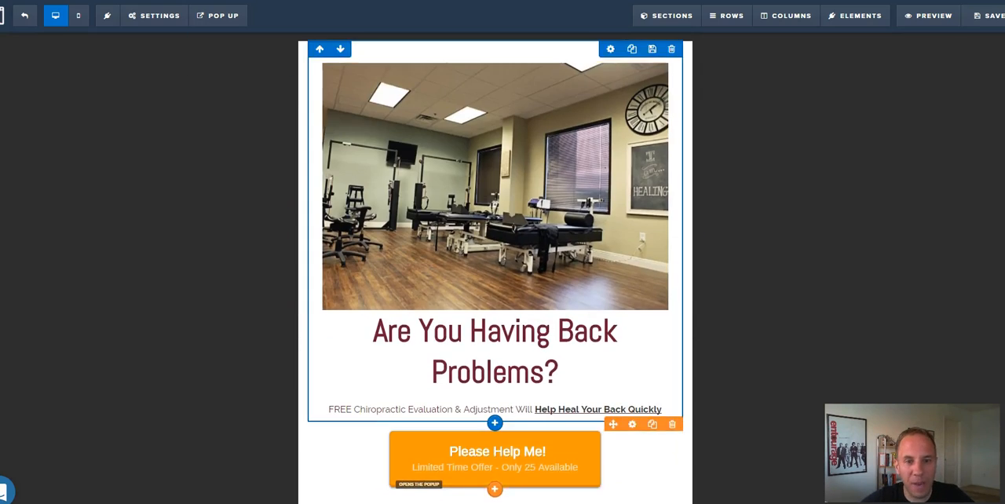
{"action": "scroll", "coordinate": [428, 216], "scroll_direction": "down", "scroll_amount": 1}
{"action": "double_click", "coordinate": [415, 221]}
{"action": "left_click", "coordinate": [388, 221]}
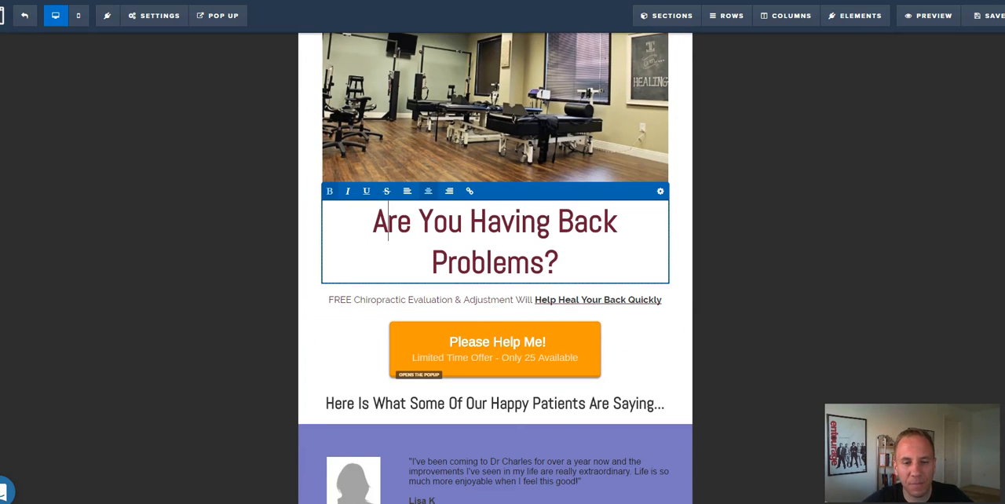
{"action": "type", "text": "Is Sitting At the Compute"}
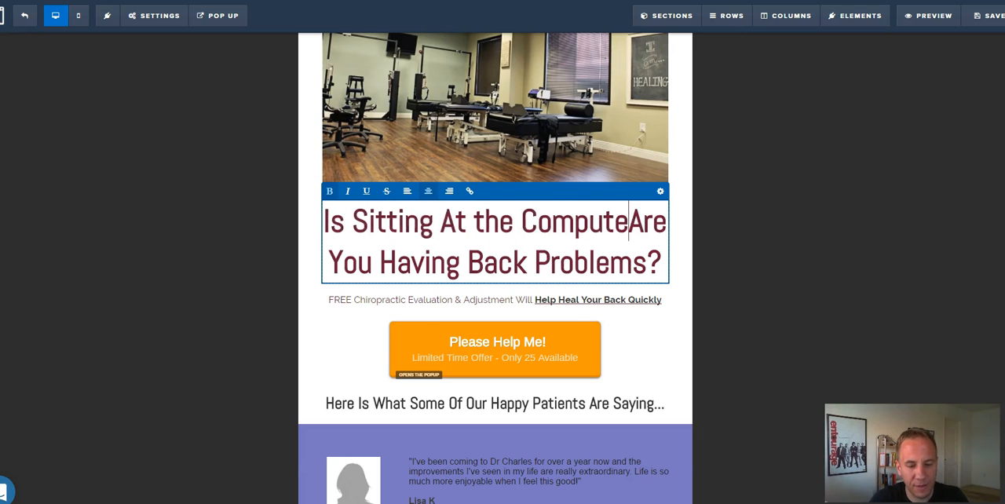
{"action": "type", "text": "r All Day"}
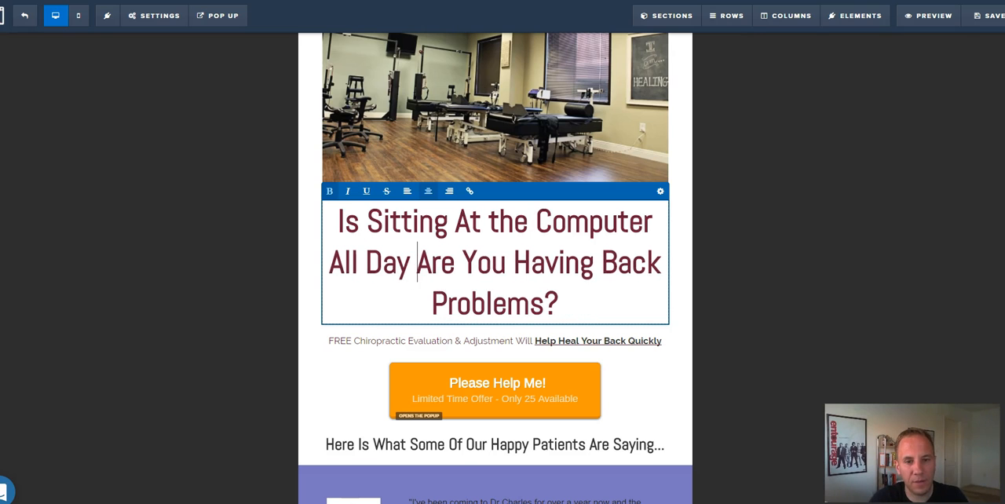
Replace "Are You Having Back Problems?" in the headline with "Hurting Your Back?".
{"action": "key", "text": "ctrl+shift+End"}
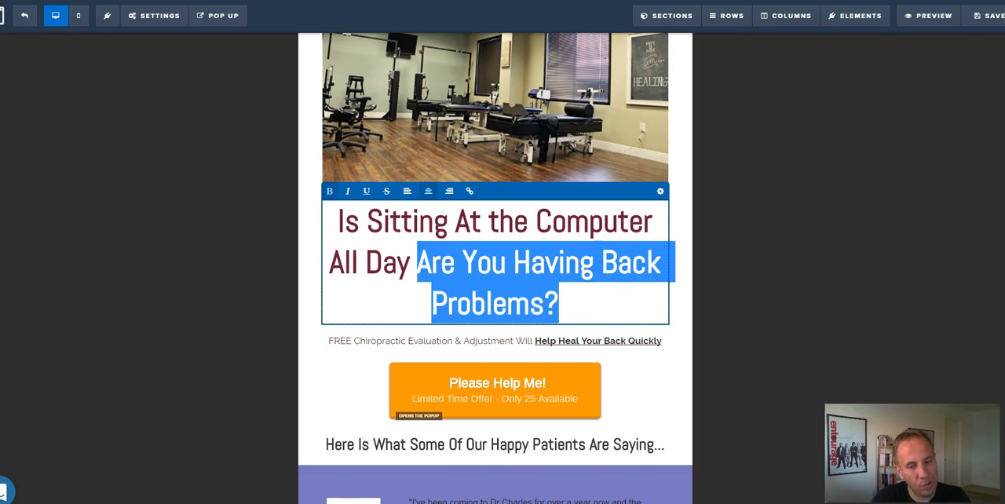
{"action": "key", "text": "BackSpace"}
{"action": "type", "text": "Hurint"}
{"action": "key", "text": "BackSpace"}
{"action": "key", "text": "BackSpace"}
{"action": "key", "text": "BackSpace"}
{"action": "type", "text": "ting Your Back"}
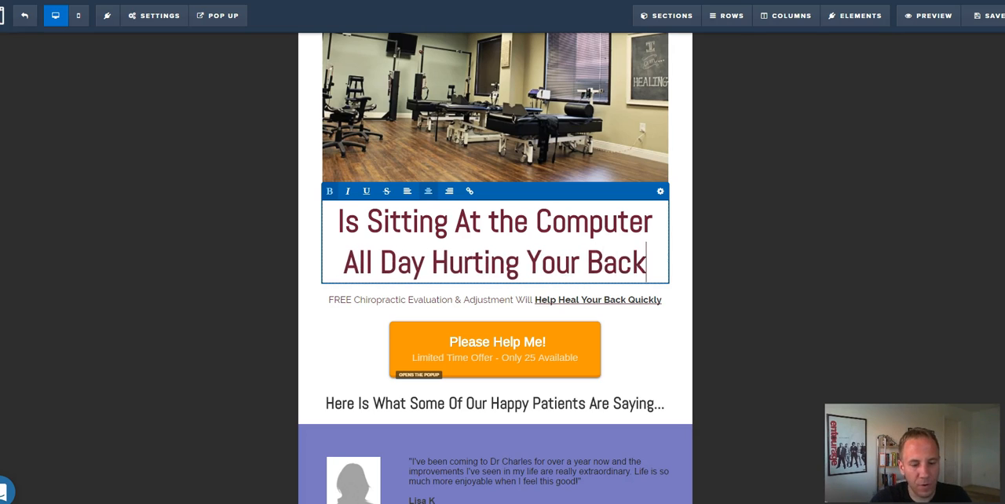
{"action": "type", "text": "?"}
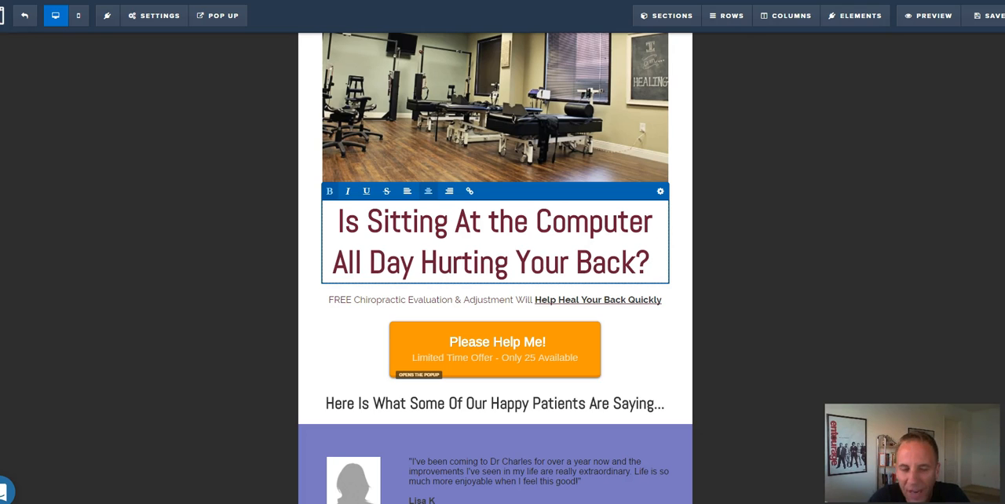
Insert "Back Problems Prenveting You From Playing with Your Kids?" after "Is" in the main headline.
{"action": "key", "text": "ctrl+a"}
{"action": "left_click", "coordinate": [384, 223]}
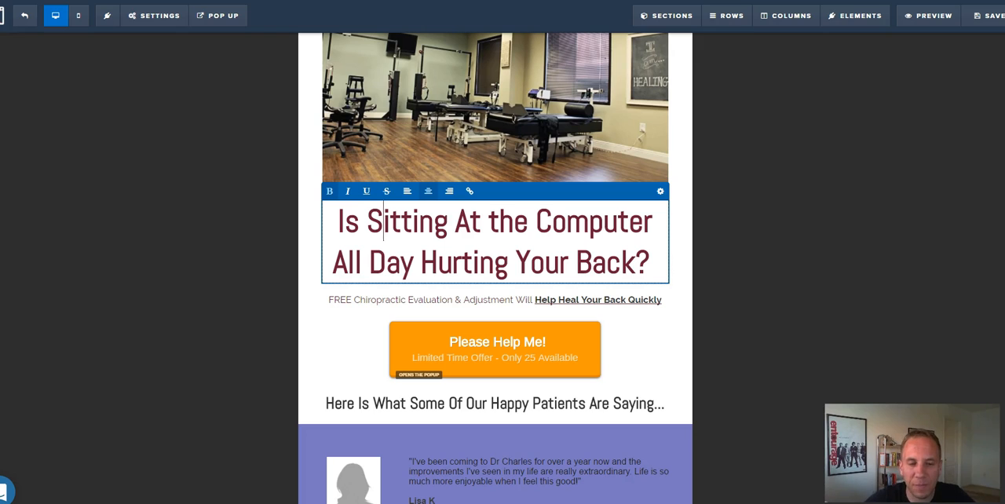
{"action": "left_click_drag", "start_coordinate": [338, 222], "coordinate": [367, 222]}
{"action": "left_click", "coordinate": [366, 222]}
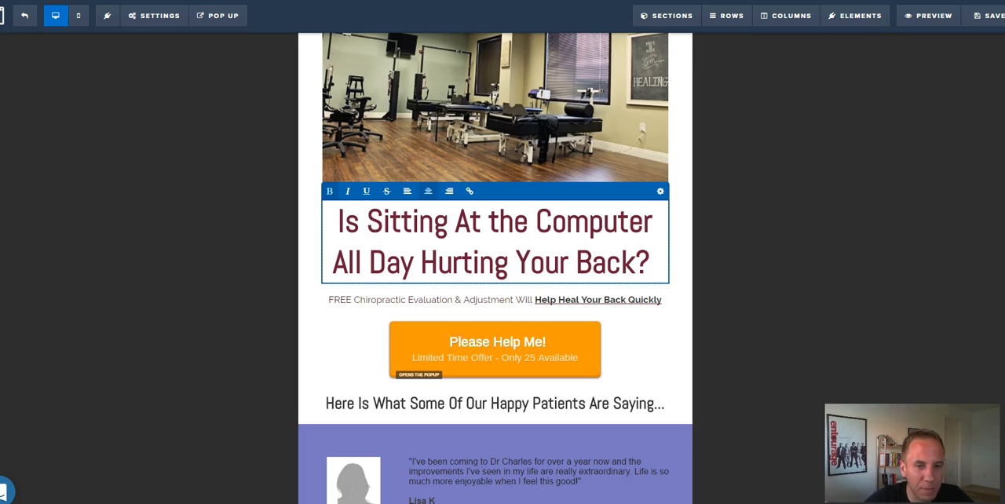
{"action": "type", "text": "Back Problems"}
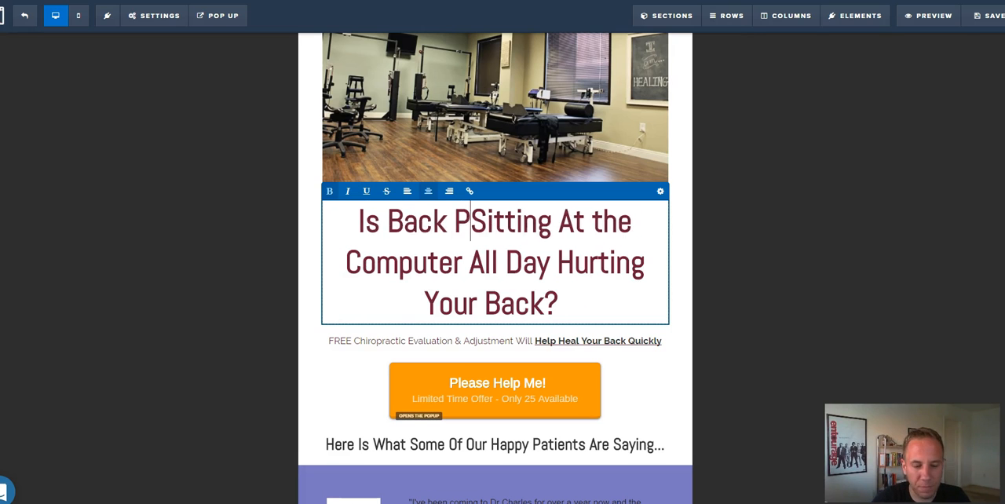
{"action": "type", "text": " Prenveting "}
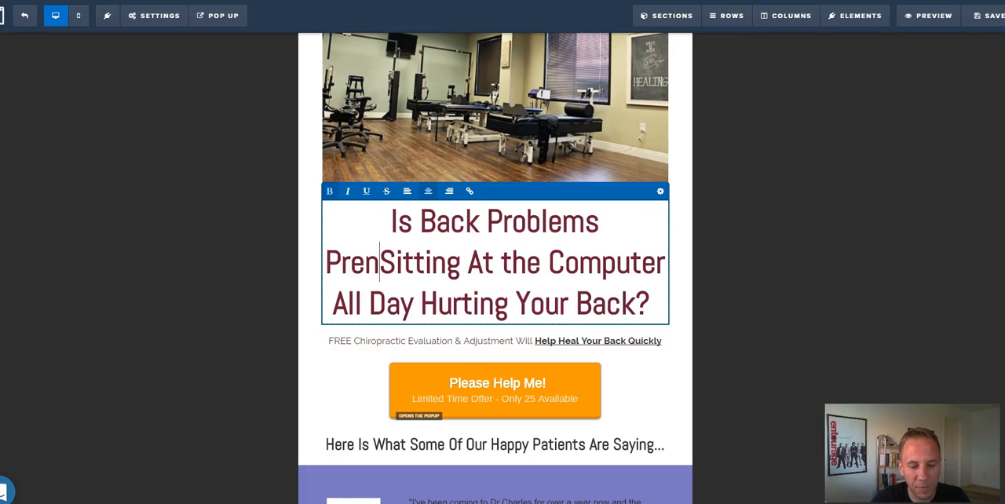
{"action": "type", "text": "You From pla"}
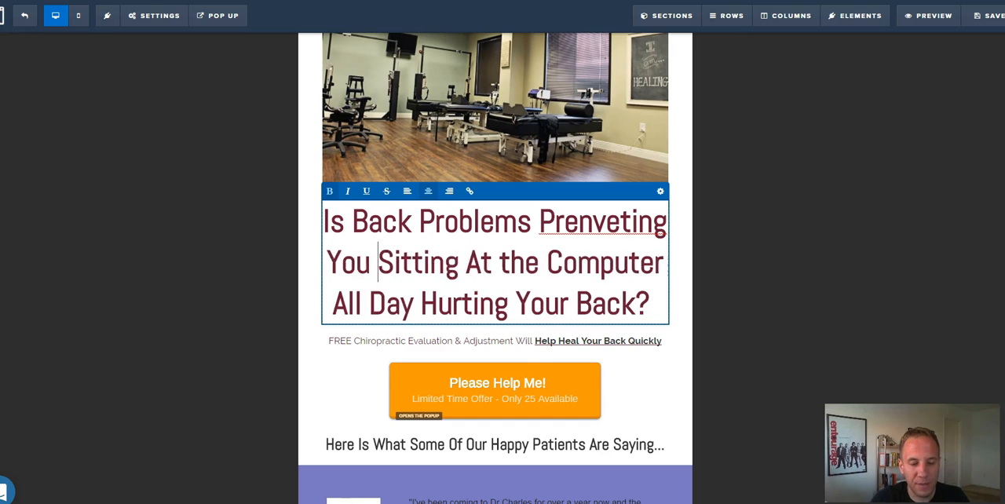
{"action": "key", "text": "BackSpace"}
{"action": "key", "text": "BackSpace"}
{"action": "key", "text": "BackSpace"}
{"action": "type", "text": "Playing with Your "}
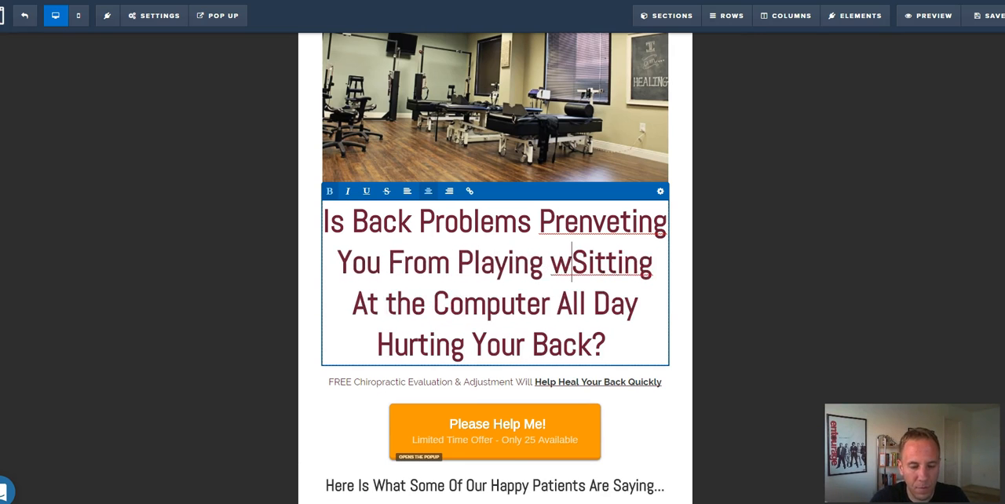
{"action": "type", "text": "Kids?"}
Delete the leftover text after "Kids?" in the headline and correct the misspelled "Prenveting" to "Preventing".
{"action": "key", "text": "shift+Down"}
{"action": "key", "text": "shift+Down"}
{"action": "key", "text": "shift+End"}
{"action": "key", "text": "Delete"}
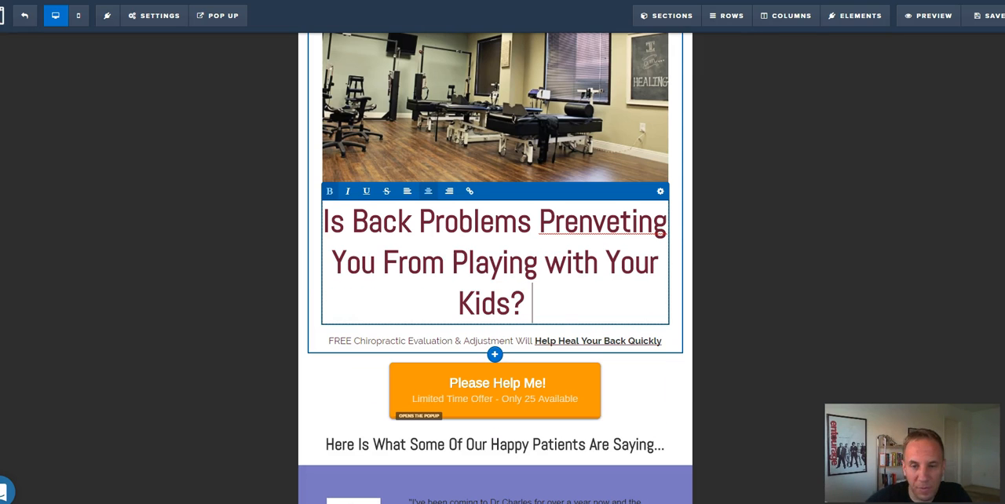
{"action": "right_click", "coordinate": [593, 228]}
{"action": "left_click", "coordinate": [616, 223]}
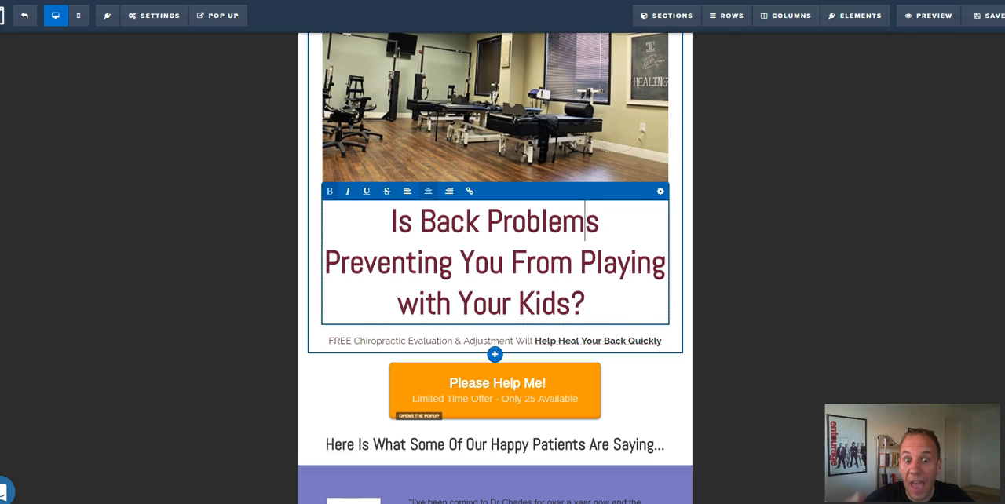
{"action": "left_click", "coordinate": [527, 262]}
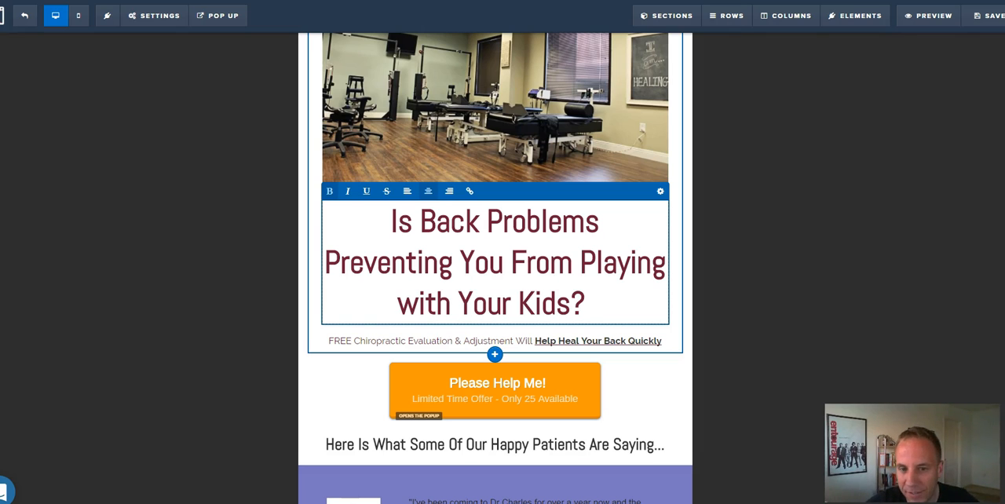
{"action": "left_click", "coordinate": [751, 250]}
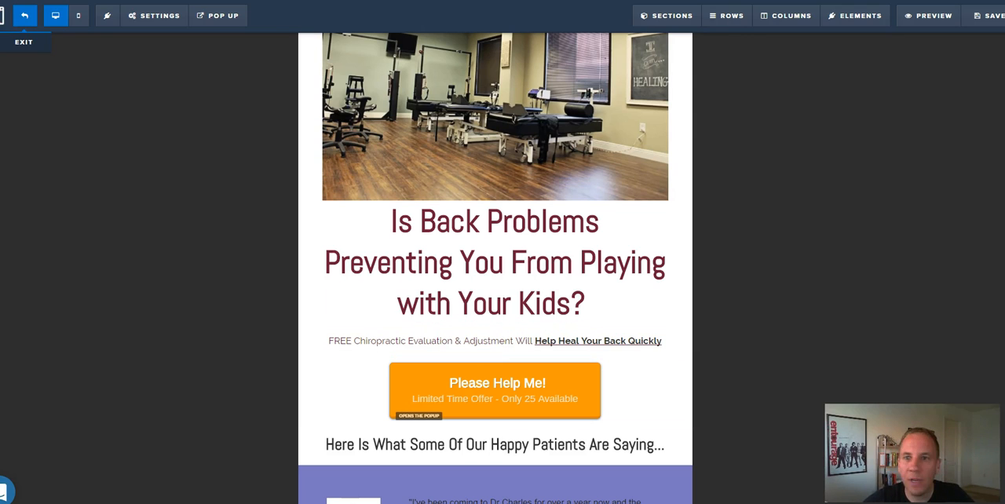
Exit the landing page editor and open the page of the "Call Today!" funnel step for editing.
{"action": "left_click", "coordinate": [24, 15]}
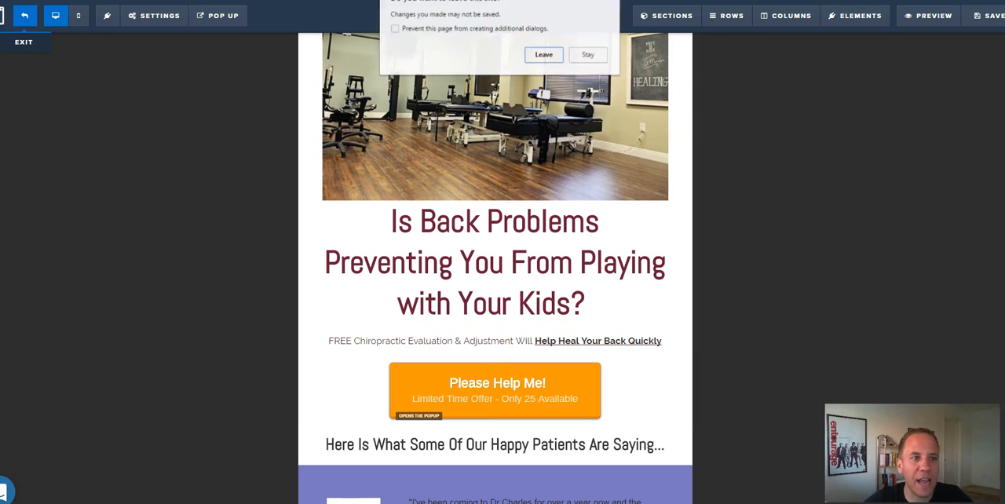
{"action": "left_click", "coordinate": [588, 54]}
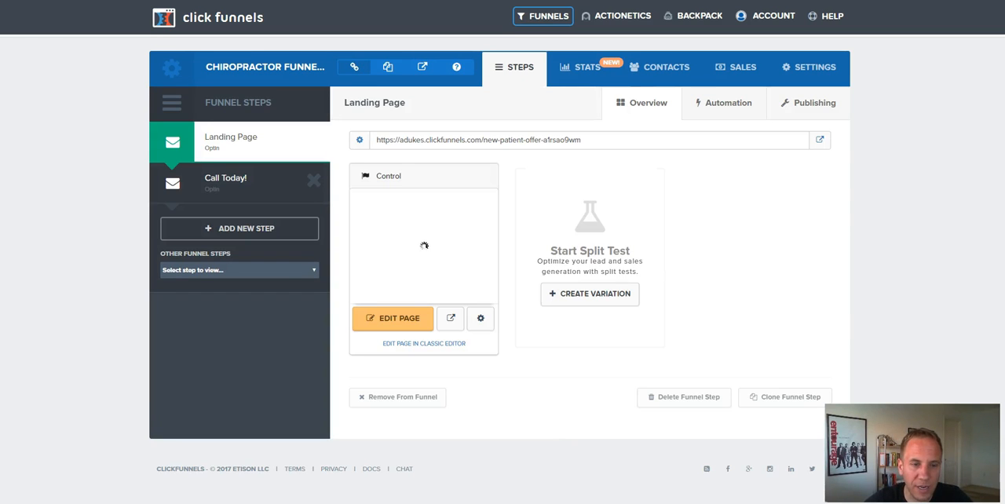
{"action": "left_click", "coordinate": [226, 178]}
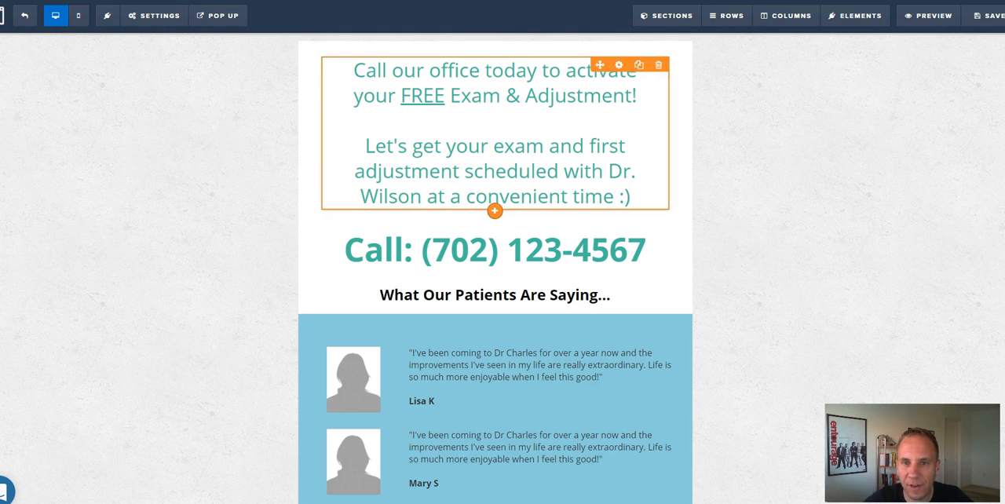
Replace "activate" with "book" in the "Call our office today" headline, trying "claim" first.
{"action": "double_click", "coordinate": [597, 75]}
{"action": "type", "text": "claim"}
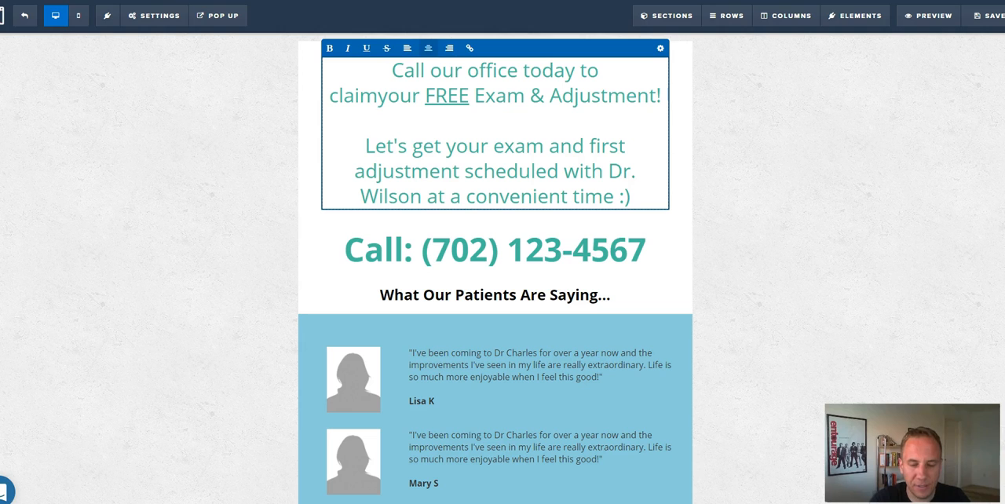
{"action": "key", "text": "BackSpace"}
{"action": "key", "text": "BackSpace"}
{"action": "key", "text": "BackSpace"}
{"action": "key", "text": "BackSpace"}
{"action": "key", "text": "BackSpace"}
{"action": "key", "text": "BackSpace"}
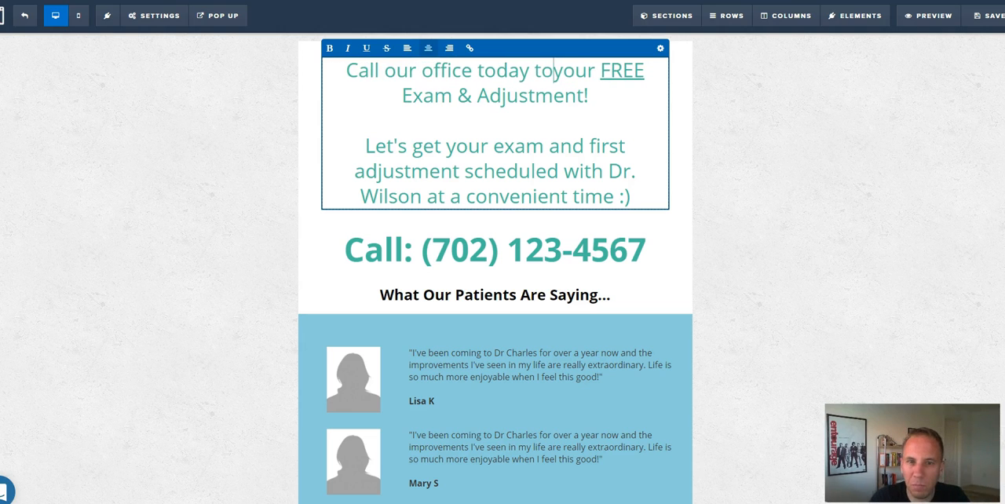
{"action": "type", "text": "book"}
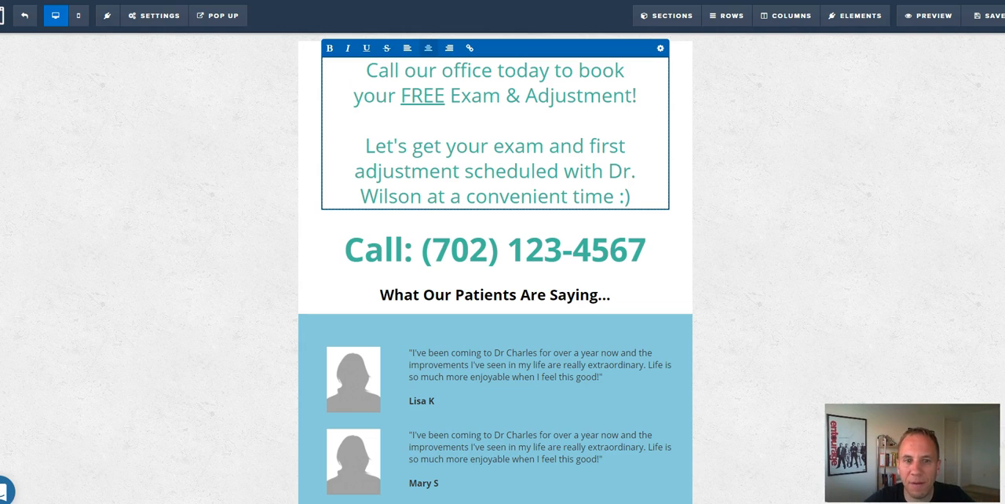
Remove the ":)" smiley after "at a convenient time" in the headline text.
{"action": "left_click", "coordinate": [619, 197]}
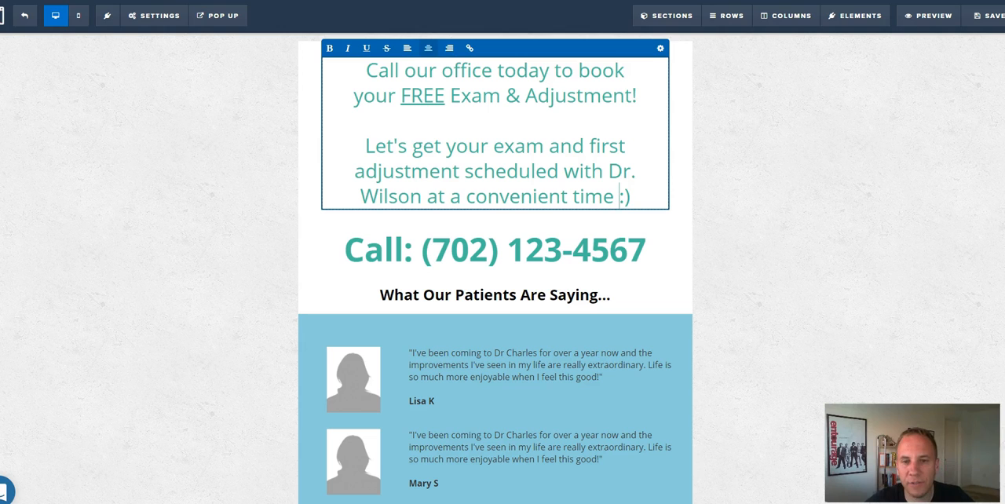
{"action": "key", "text": "Delete"}
{"action": "key", "text": "Delete"}
{"action": "left_click", "coordinate": [681, 235]}
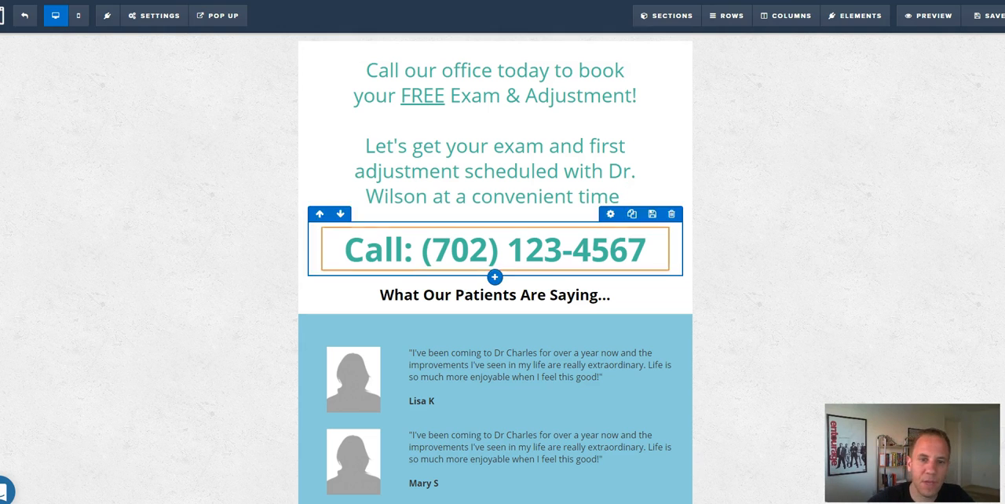
Set the phone number headline's font size to 34 px and its text color setting to dark gray.
{"action": "left_click", "coordinate": [344, 249]}
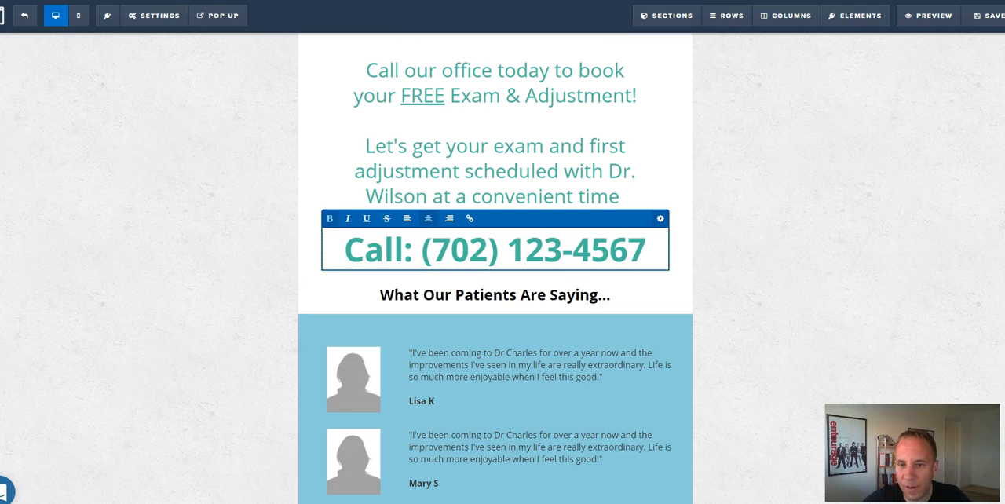
{"action": "left_click", "coordinate": [660, 219]}
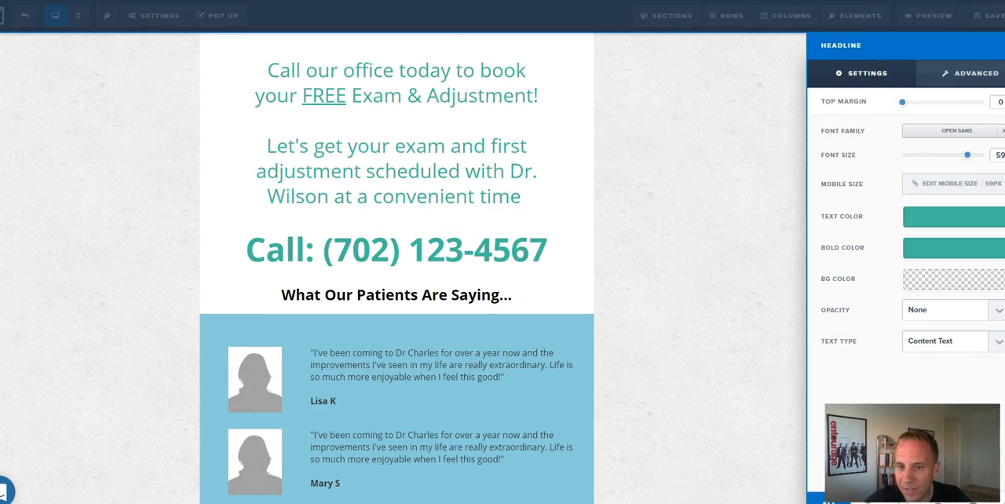
{"action": "left_click_drag", "start_coordinate": [967, 155], "coordinate": [933, 154]}
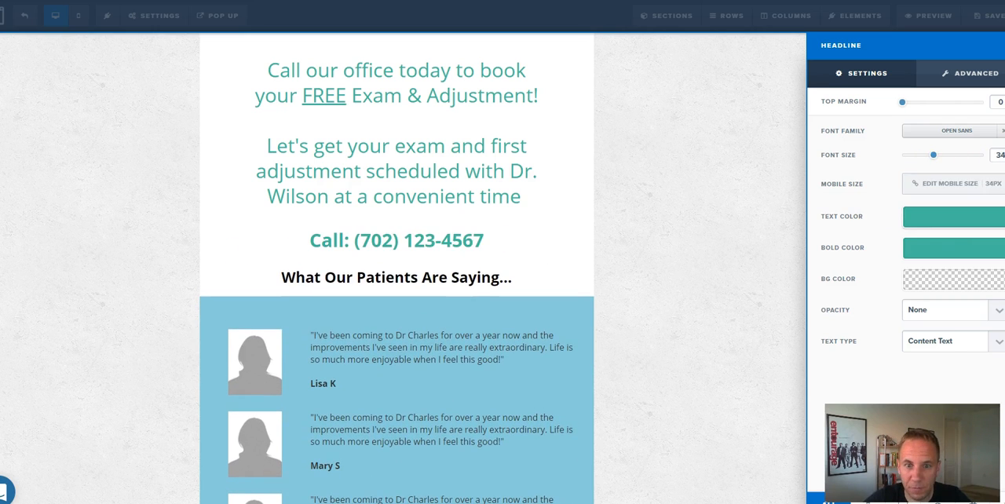
{"action": "left_click", "coordinate": [954, 217]}
{"action": "left_click", "coordinate": [837, 256]}
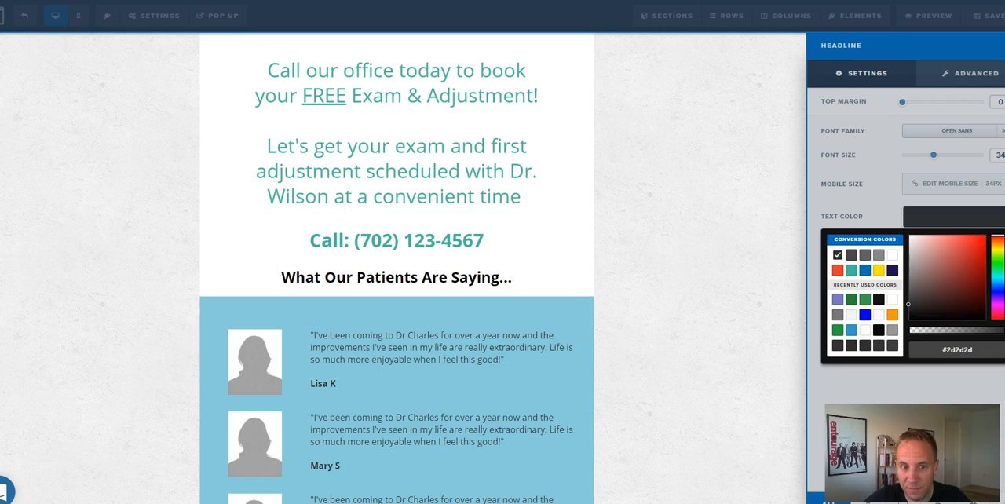
{"action": "left_click", "coordinate": [851, 255]}
{"action": "left_click", "coordinate": [706, 267]}
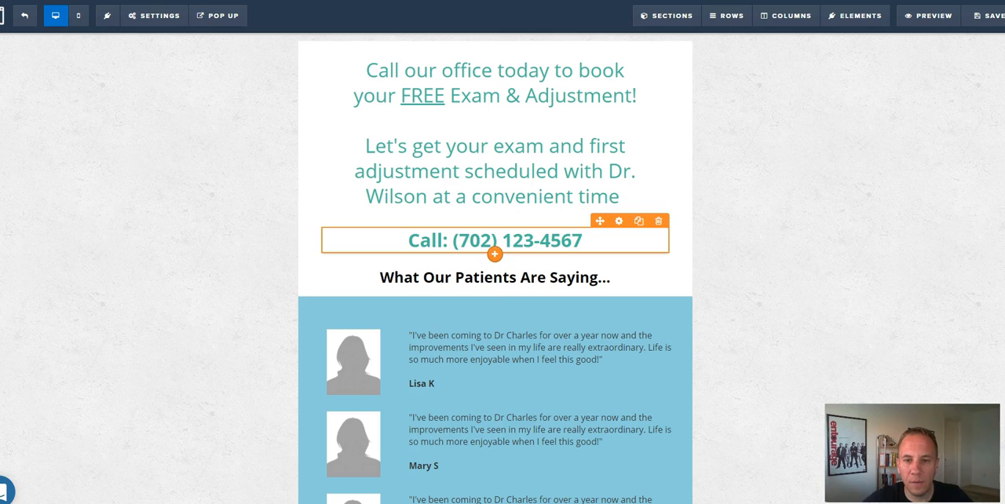
Review the first testimonial photo's settings and the uploaded images available for it, and close both without choosing an image.
{"action": "scroll", "coordinate": [495, 290], "scroll_direction": "down", "scroll_amount": 3}
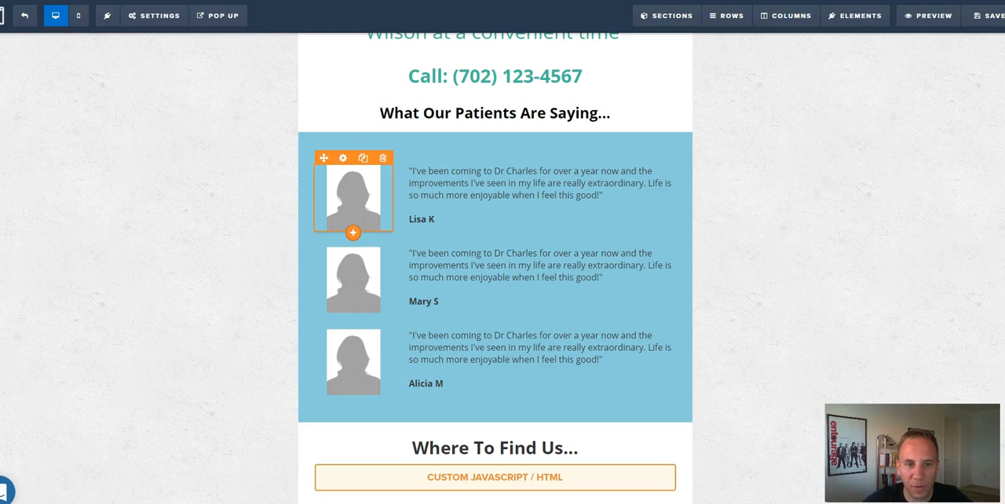
{"action": "left_click", "coordinate": [343, 157]}
{"action": "left_click", "coordinate": [998, 136]}
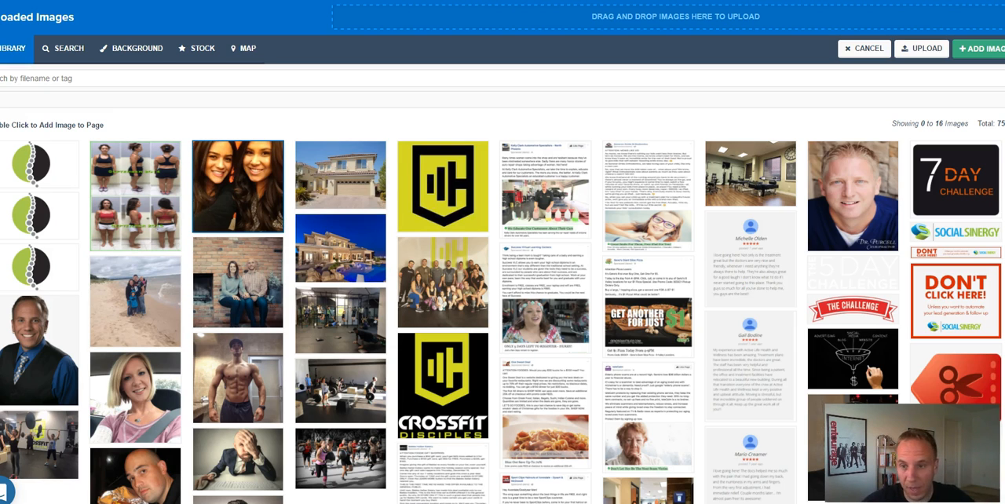
{"action": "left_click", "coordinate": [864, 48]}
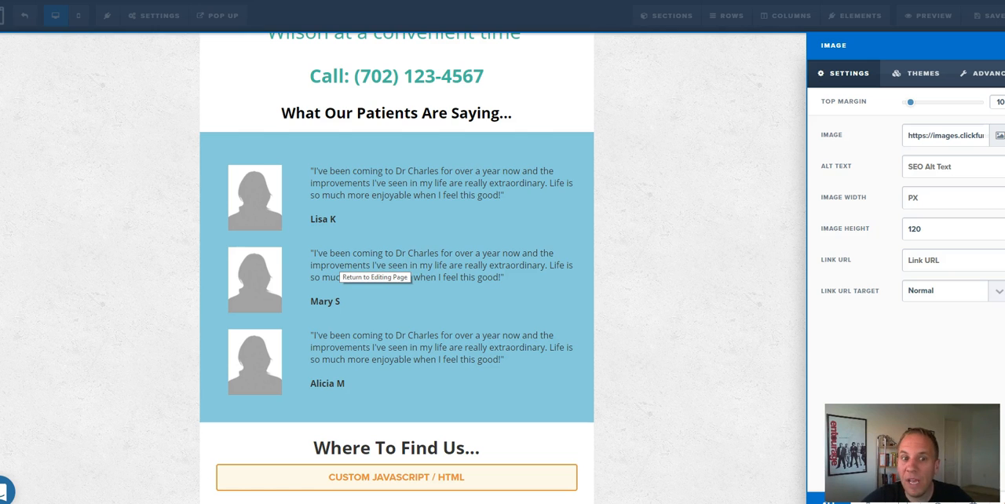
{"action": "left_click", "coordinate": [369, 271]}
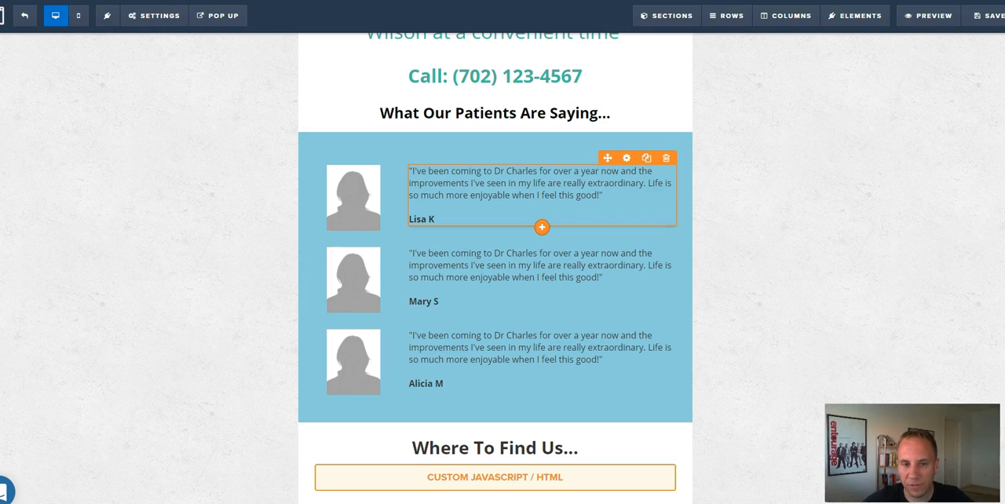
Examine the custom HTML code behind the location map under "Where To Find Us..." and close the code editor without edits.
{"action": "scroll", "coordinate": [495, 408], "scroll_direction": "down", "scroll_amount": 1}
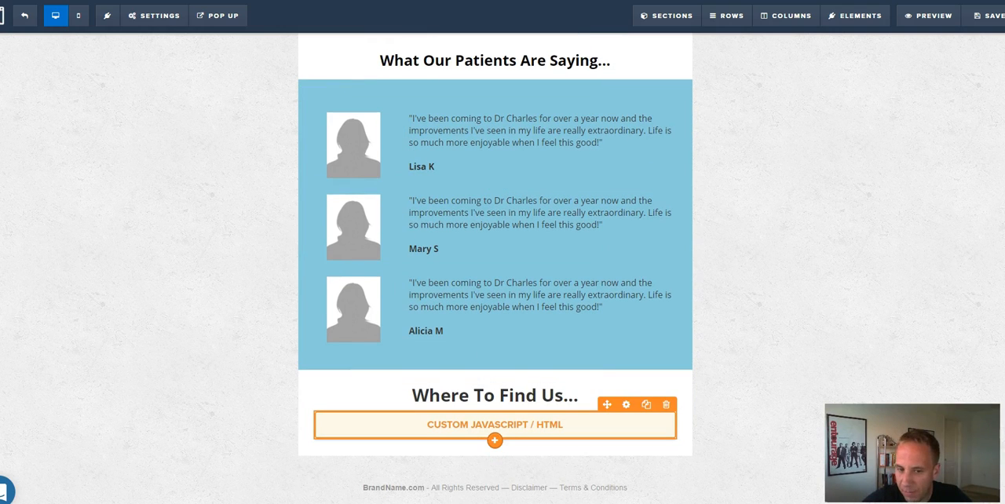
{"action": "left_click", "coordinate": [626, 405]}
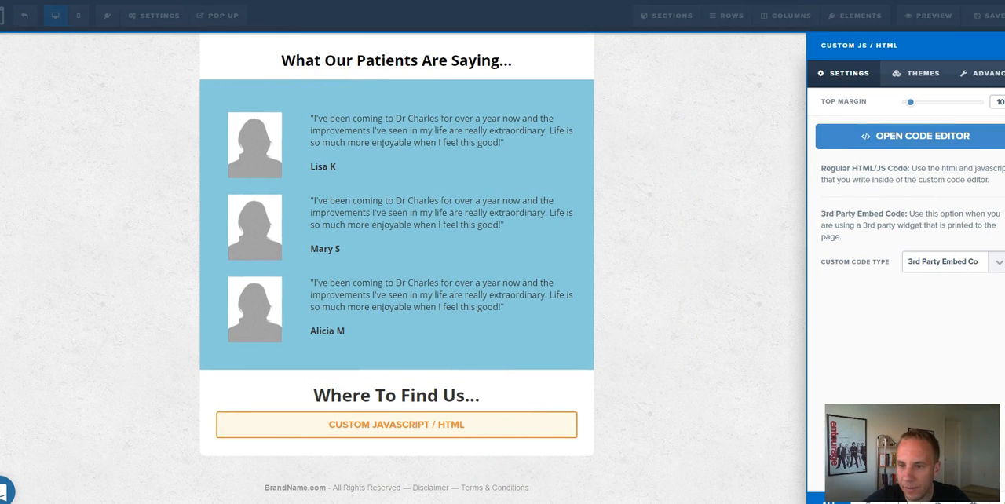
{"action": "left_click", "coordinate": [911, 135]}
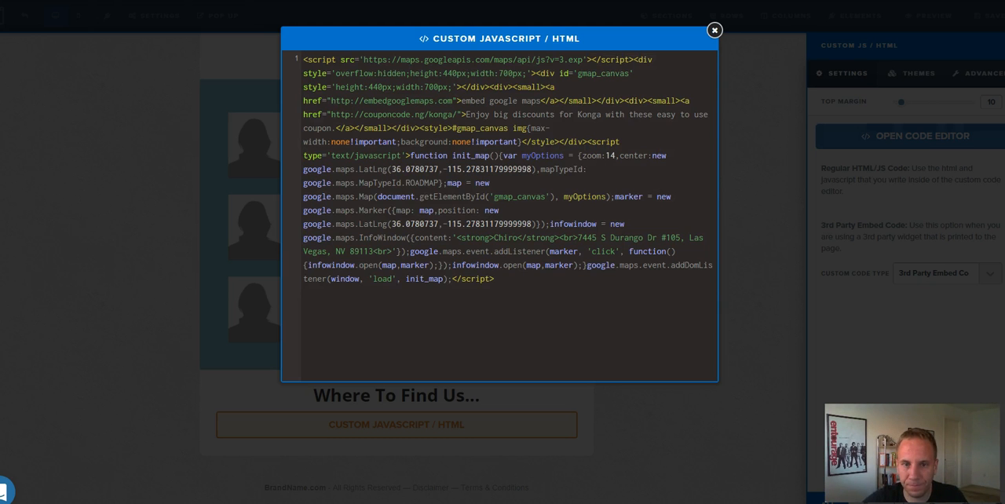
{"action": "left_click", "coordinate": [714, 29]}
Save the page, preview it down to the embedded location map, and return to the editor.
{"action": "left_click", "coordinate": [985, 15]}
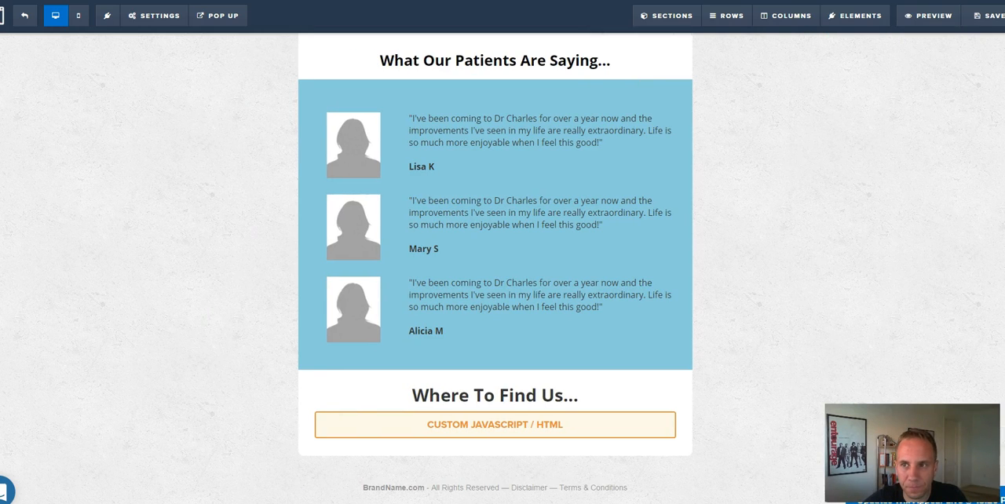
{"action": "left_click", "coordinate": [929, 15]}
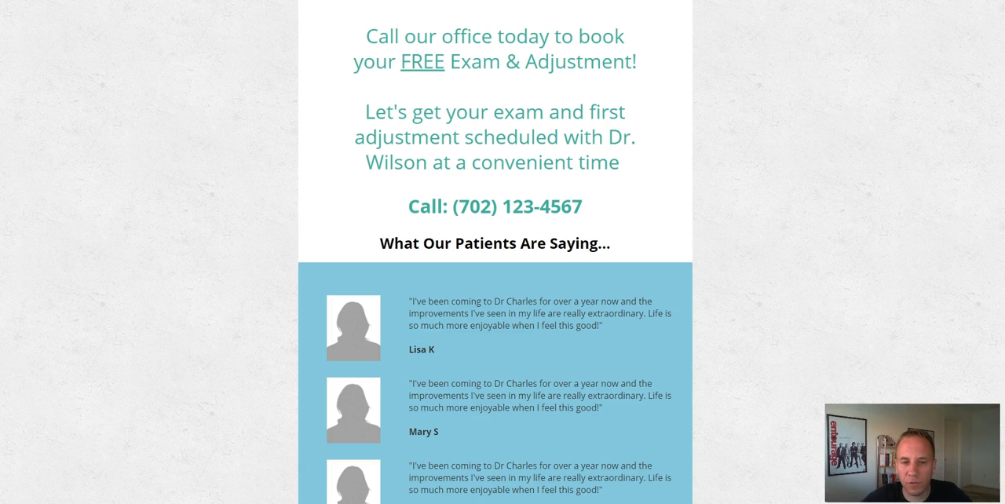
{"action": "scroll", "coordinate": [494, 314], "scroll_direction": "down", "scroll_amount": 5}
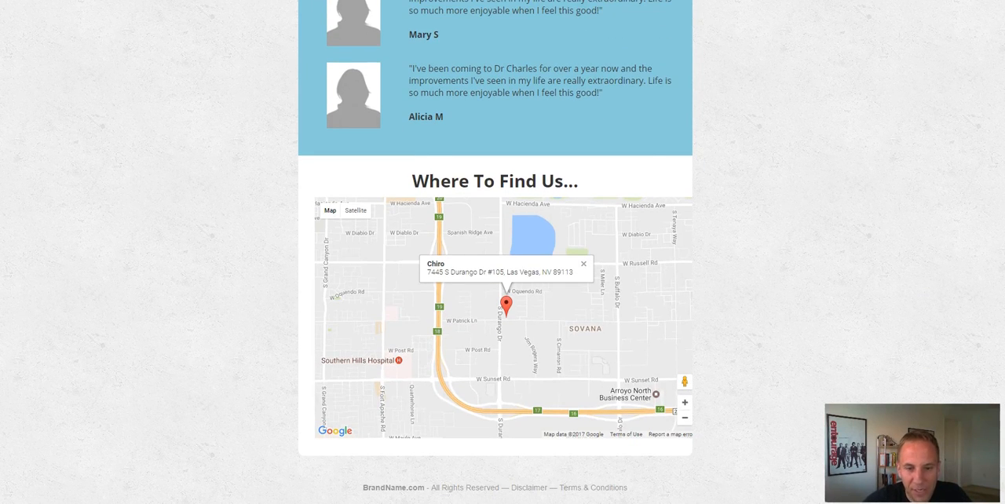
{"action": "key", "text": "ctrl+shift+Tab"}
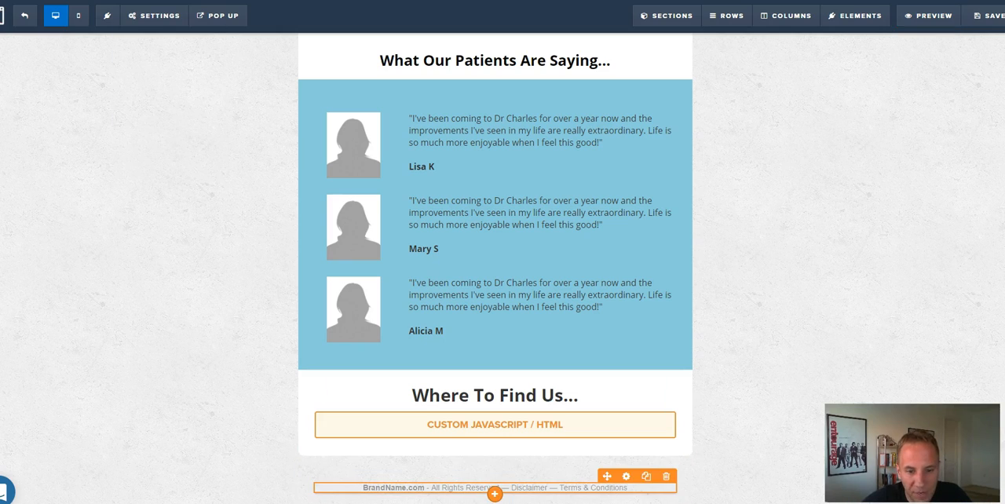
Replace "BrandName.com" in the footer's copyright line with "Align Chiropractor".
{"action": "left_click", "coordinate": [386, 488]}
{"action": "double_click", "coordinate": [386, 487]}
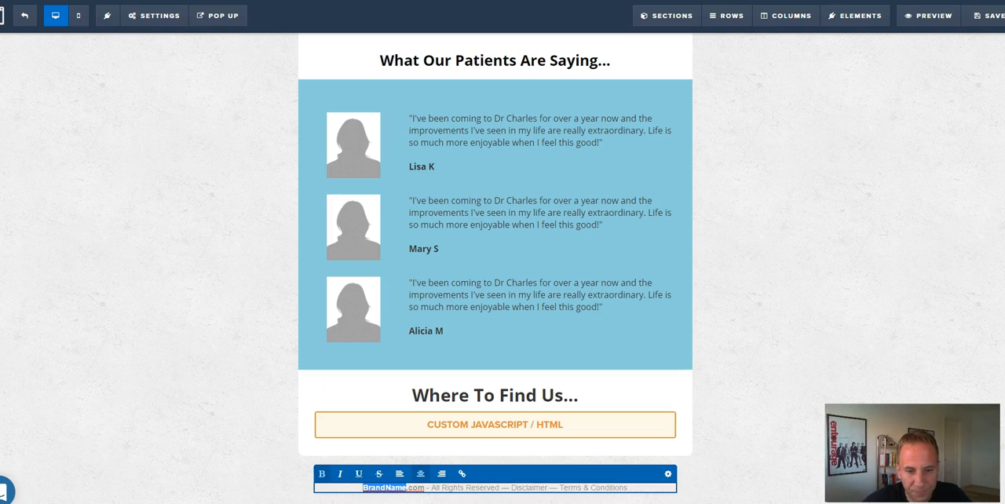
{"action": "type", "text": "Ad"}
{"action": "key", "text": "BackSpace"}
{"action": "key", "text": "BackSpace"}
{"action": "type", "text": "Chiro"}
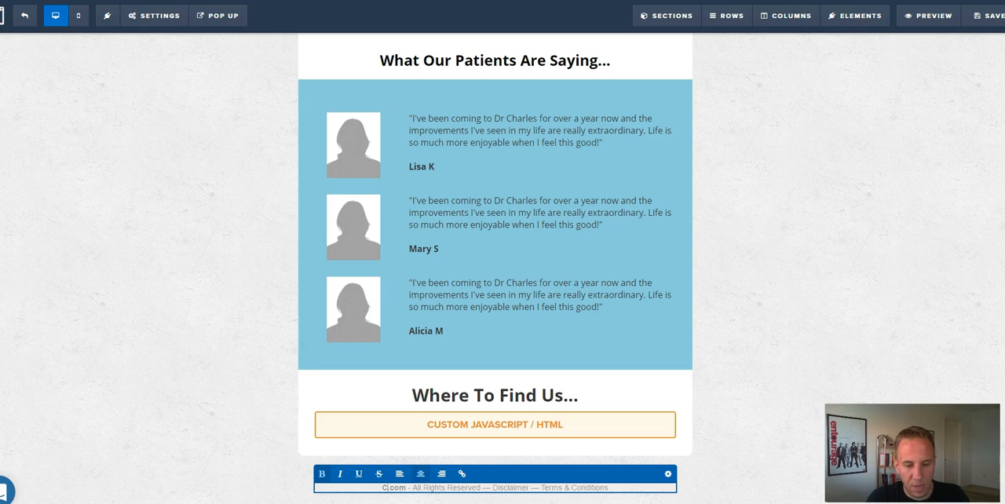
{"action": "key", "text": "BackSpace"}
{"action": "key", "text": "BackSpace"}
{"action": "key", "text": "BackSpace"}
{"action": "key", "text": "BackSpace"}
{"action": "key", "text": "BackSpace"}
{"action": "type", "text": "Align"}
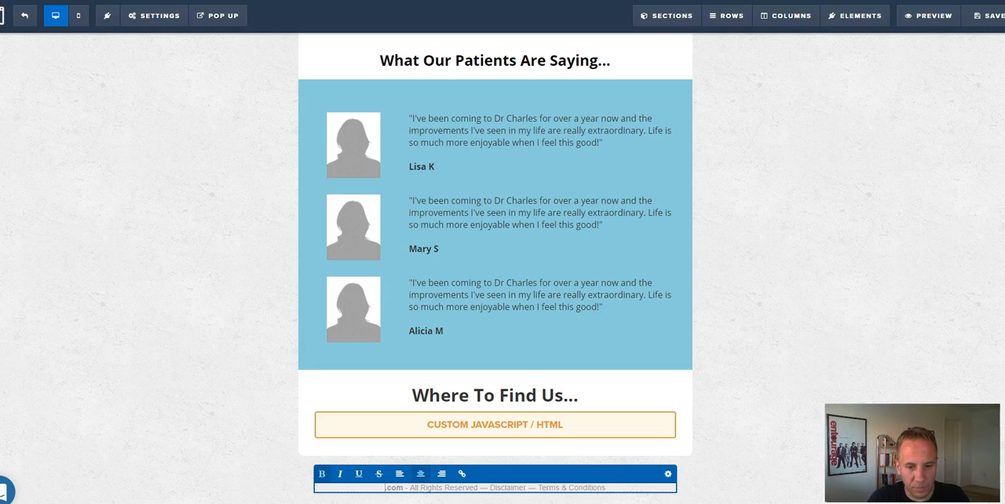
{"action": "type", "text": " Chiro"}
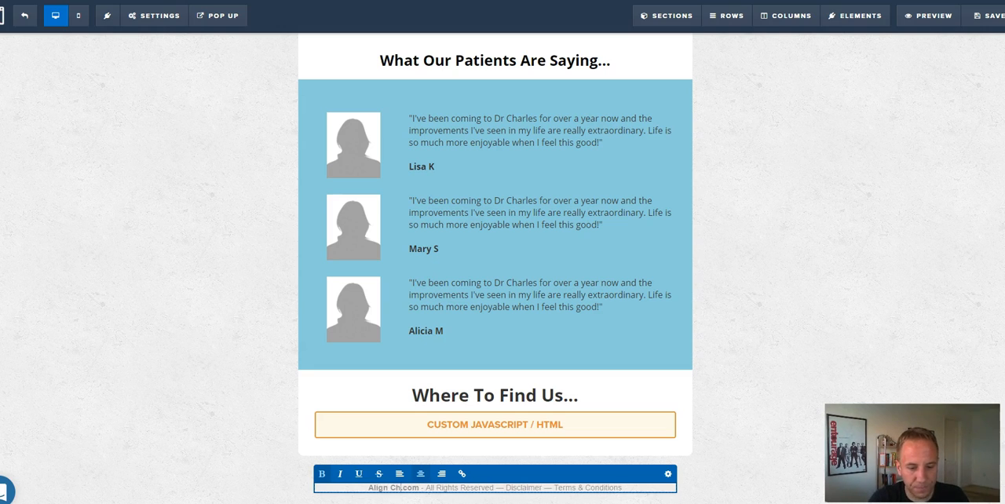
{"action": "type", "text": "practor"}
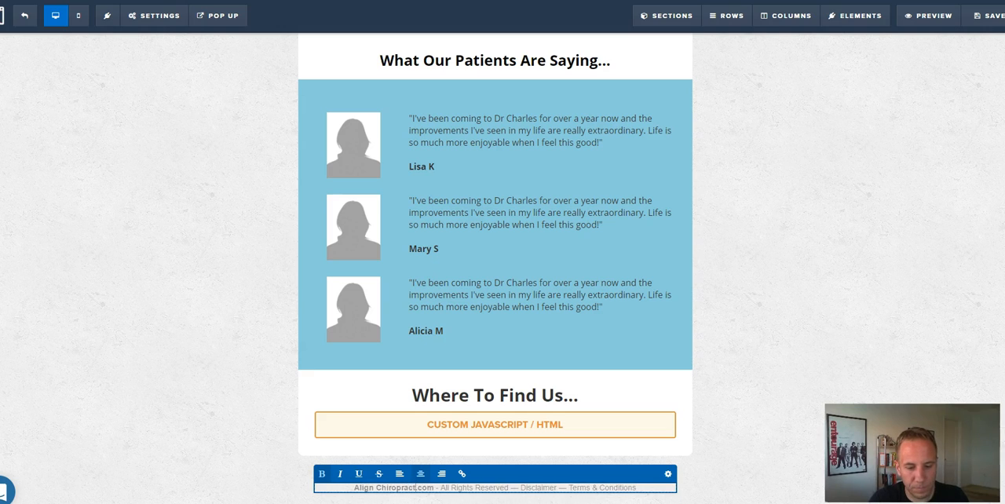
{"action": "key", "text": "shift+Right"}
{"action": "key", "text": "shift+Right"}
{"action": "key", "text": "shift+Right"}
{"action": "key", "text": "shift+Right"}
{"action": "key", "text": "BackSpace"}
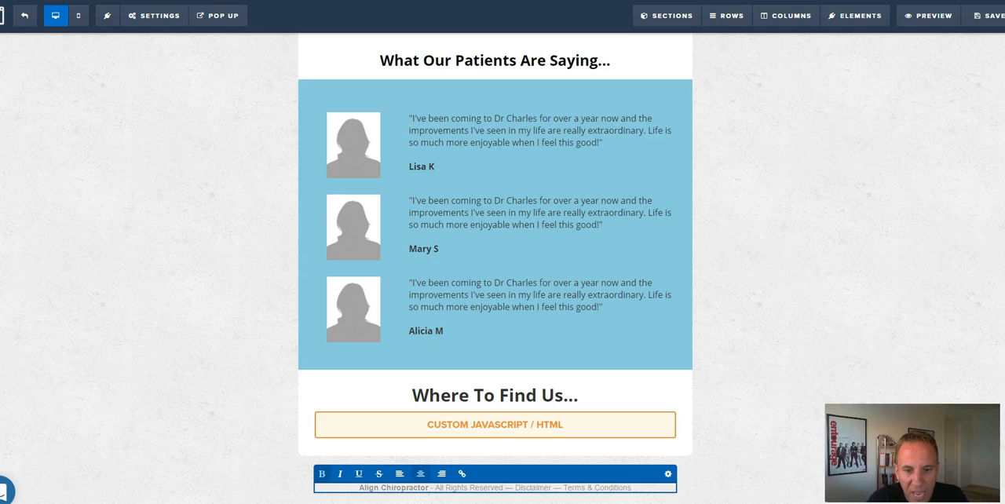
{"action": "double_click", "coordinate": [538, 487]}
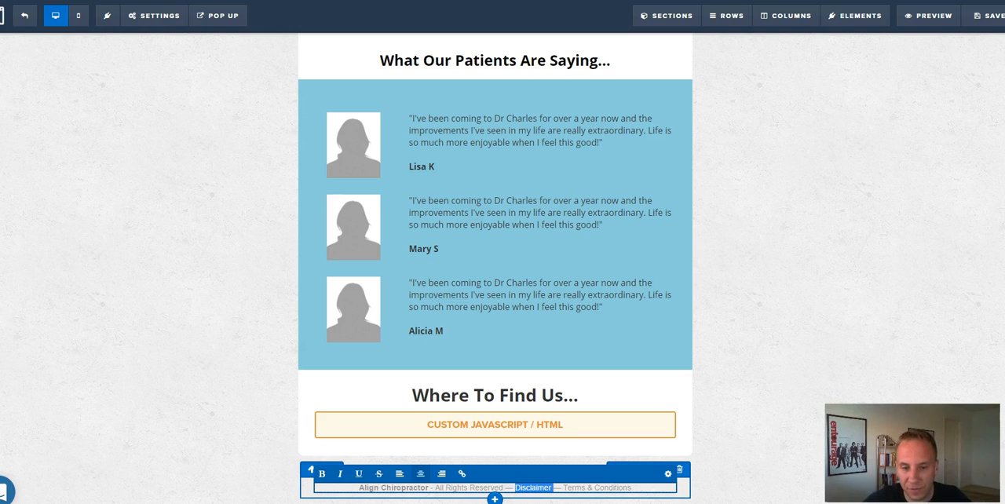
{"action": "left_click", "coordinate": [461, 474]}
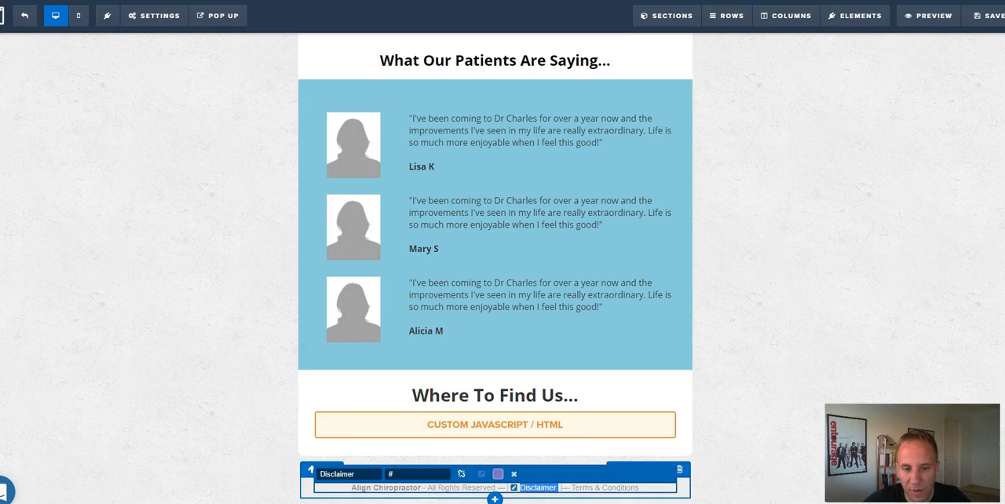
{"action": "double_click", "coordinate": [395, 474]}
{"action": "type", "text": "www"}
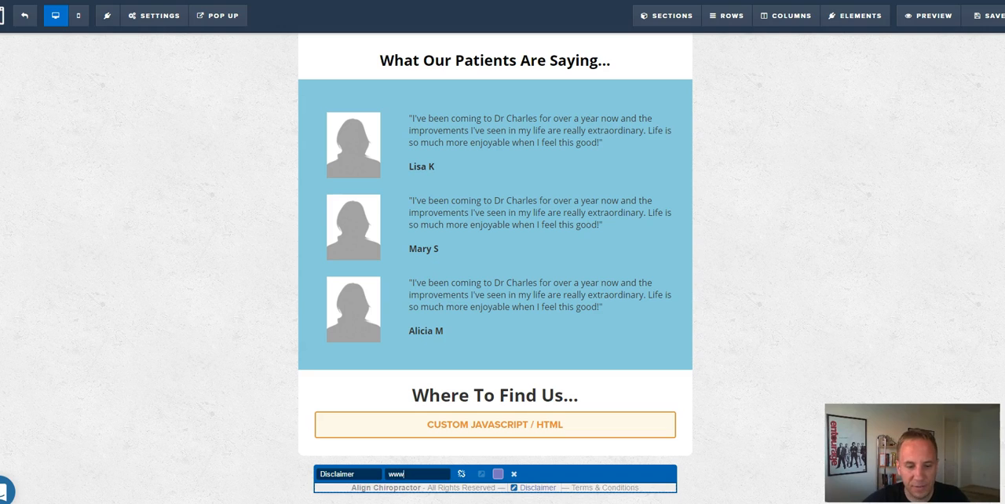
{"action": "type", "text": ".google.com"}
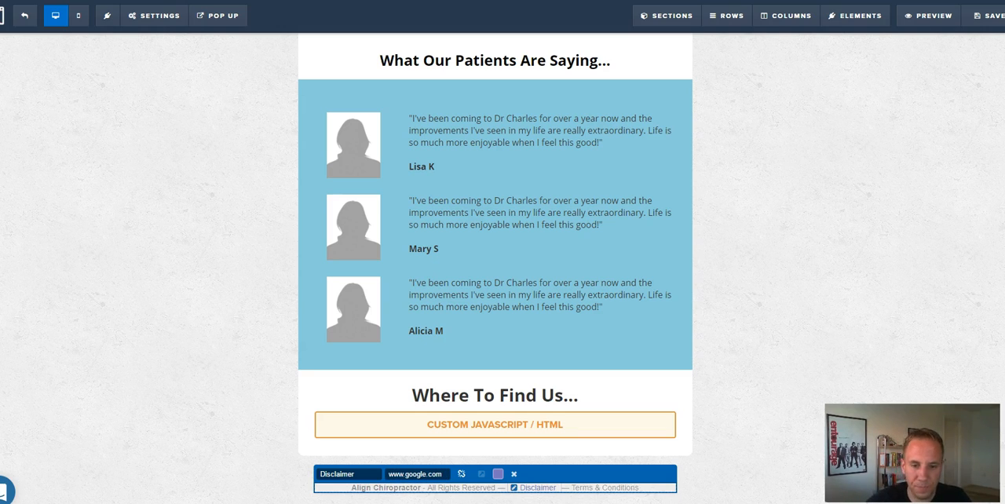
{"action": "key", "text": "Return"}
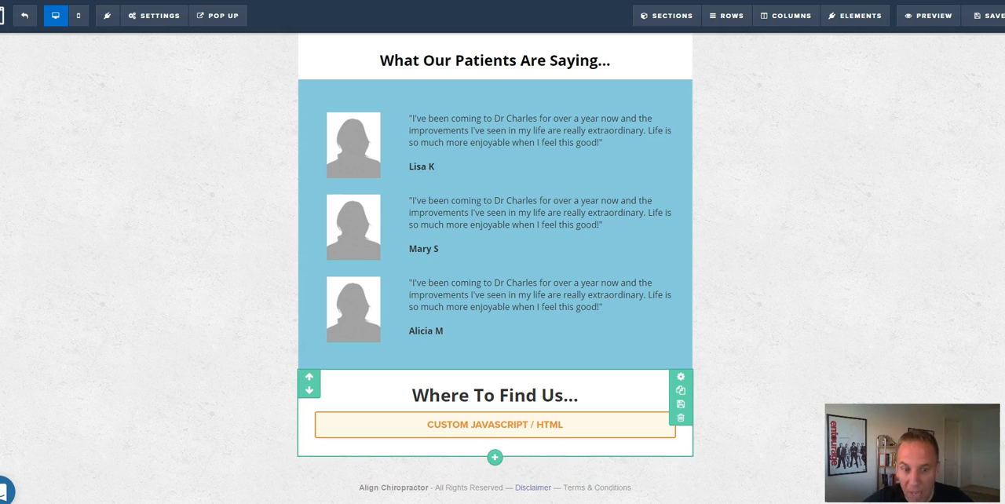
{"action": "scroll", "coordinate": [494, 267], "scroll_direction": "up", "scroll_amount": 3}
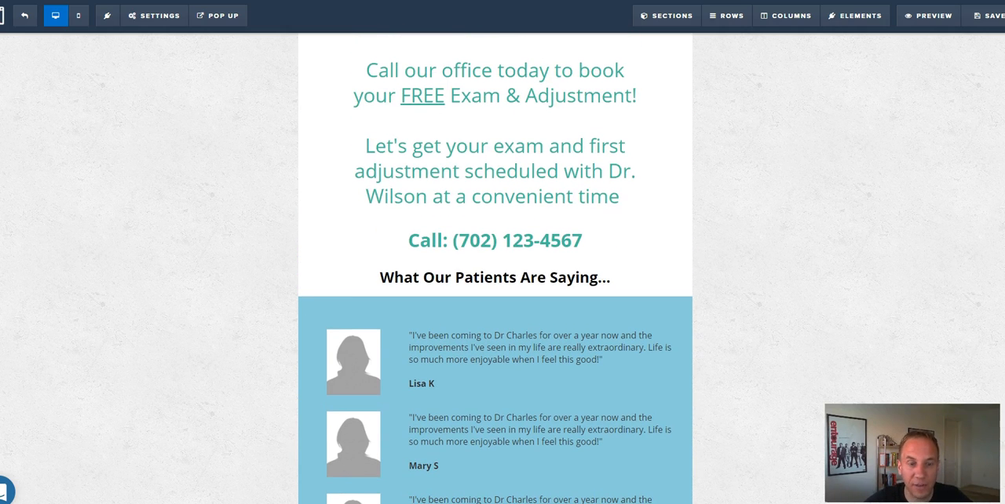